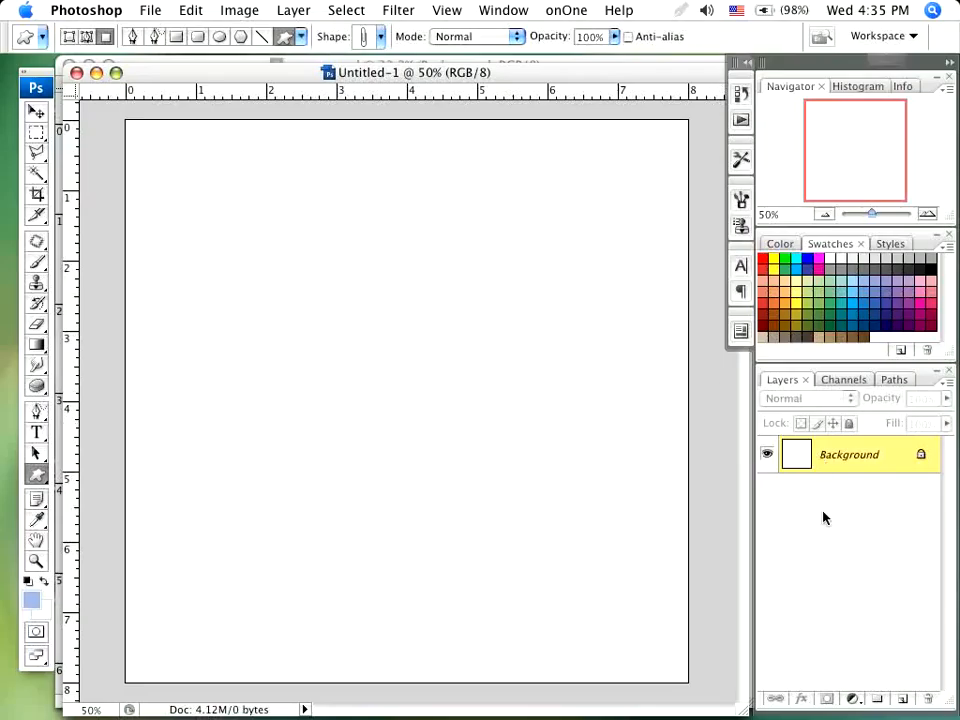
# - Create a new layer above the background and set its blend mode to Multiply
pyautogui.click(907, 702)
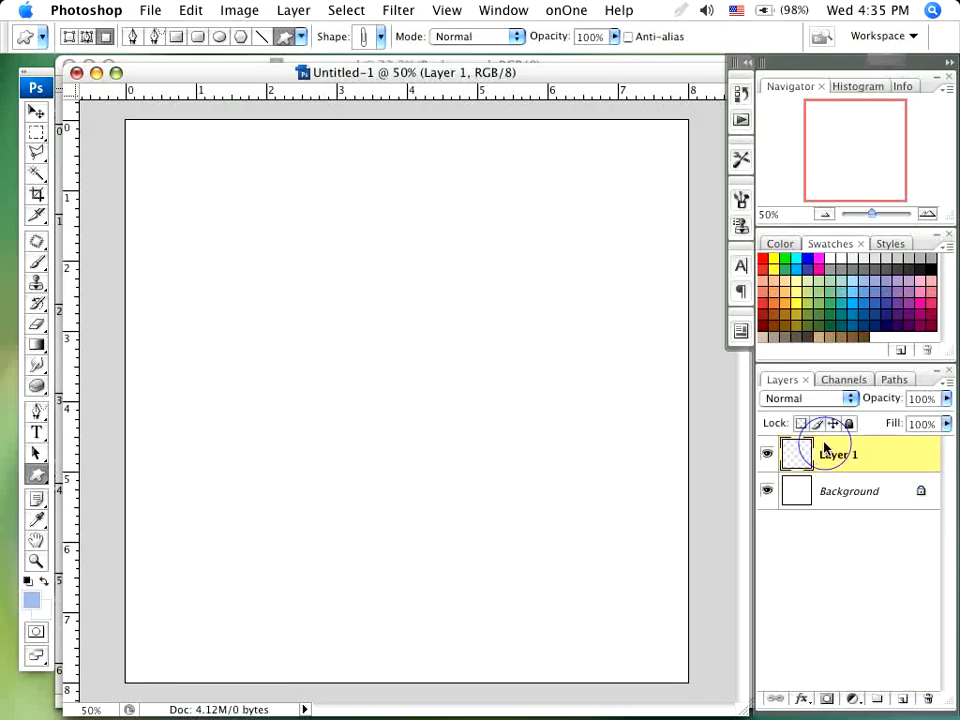
pyautogui.click(812, 400)
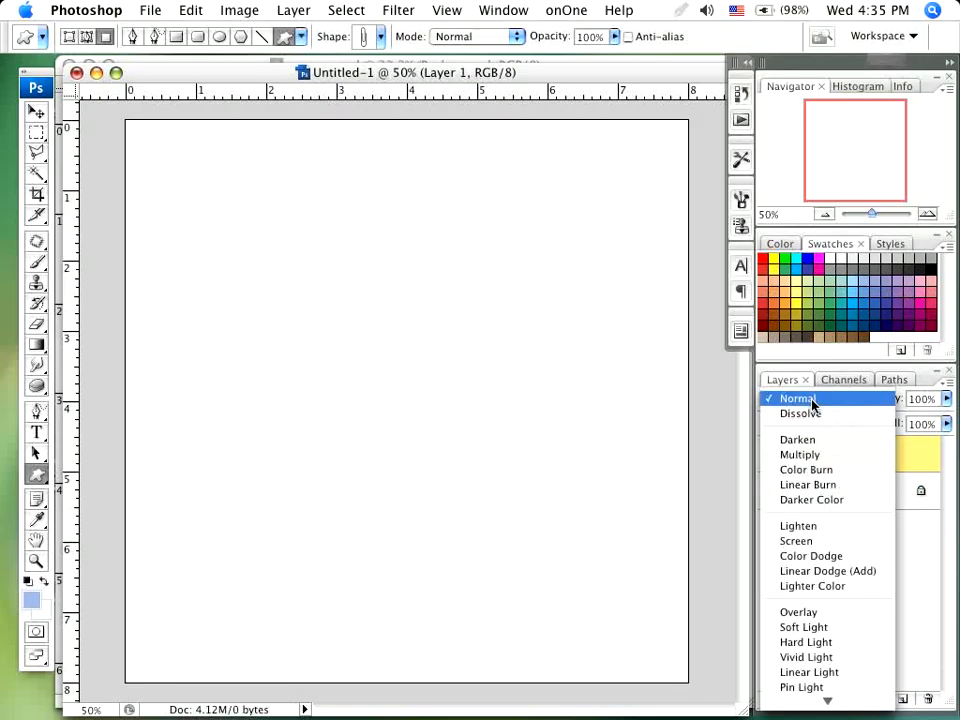
pyautogui.click(808, 455)
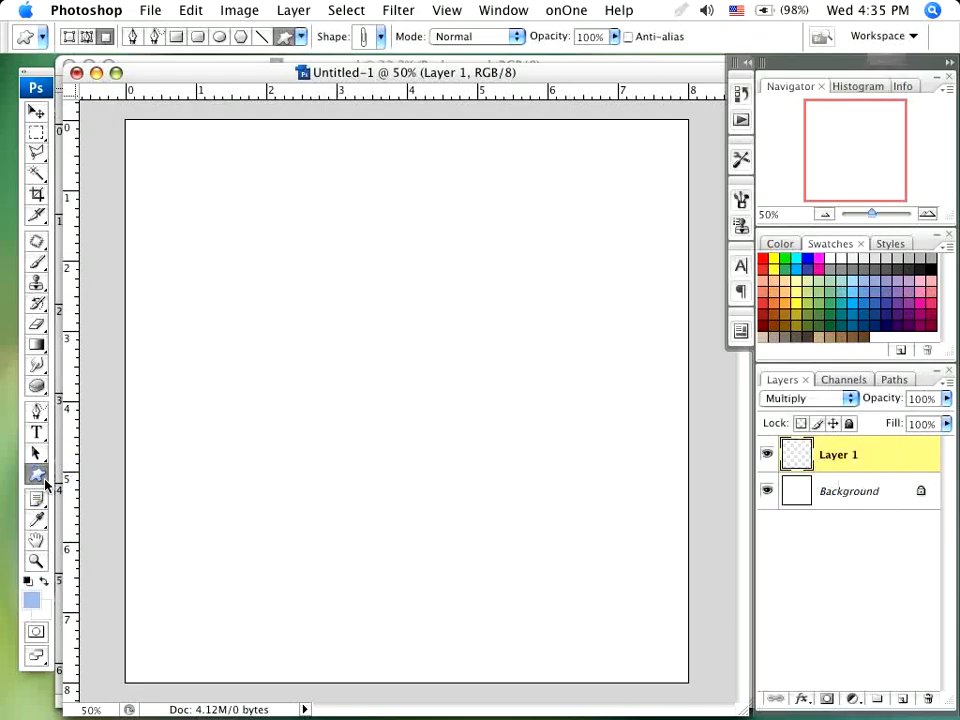
# - Draw the flower-with-leaves custom shape about 2 inches wide and move it to the upper middle of the canvas
pyautogui.click(380, 36)
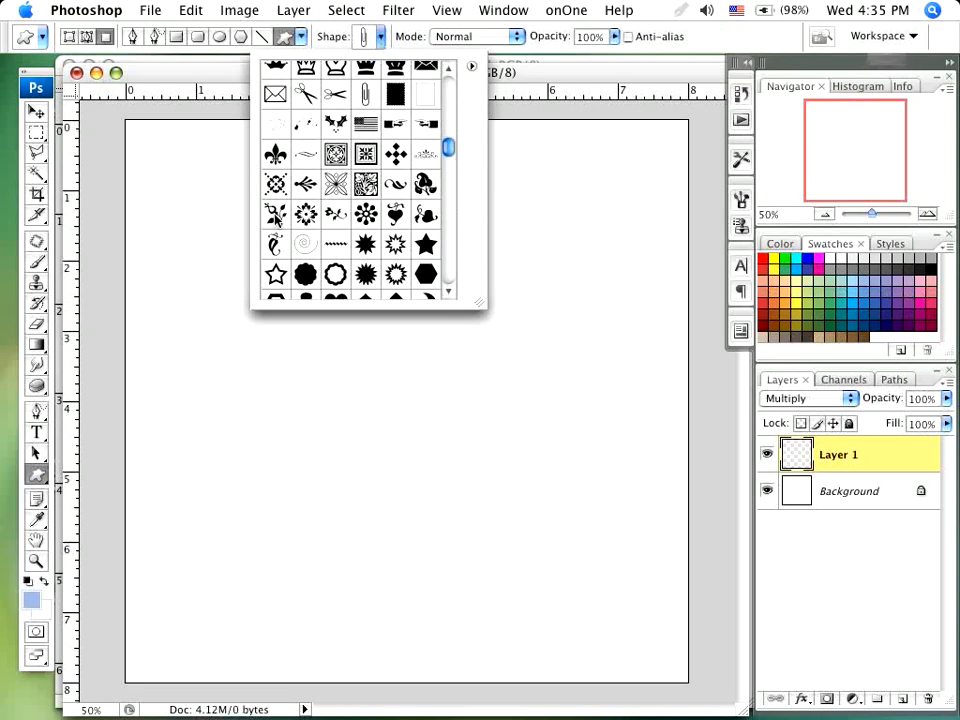
pyautogui.click(275, 213)
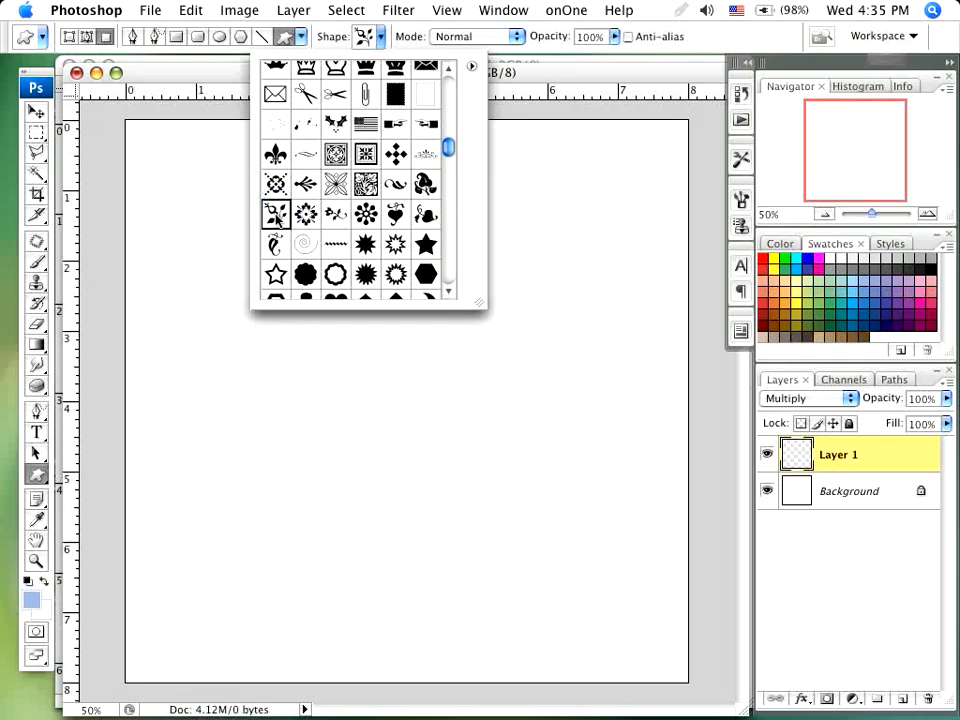
pyautogui.click(722, 34)
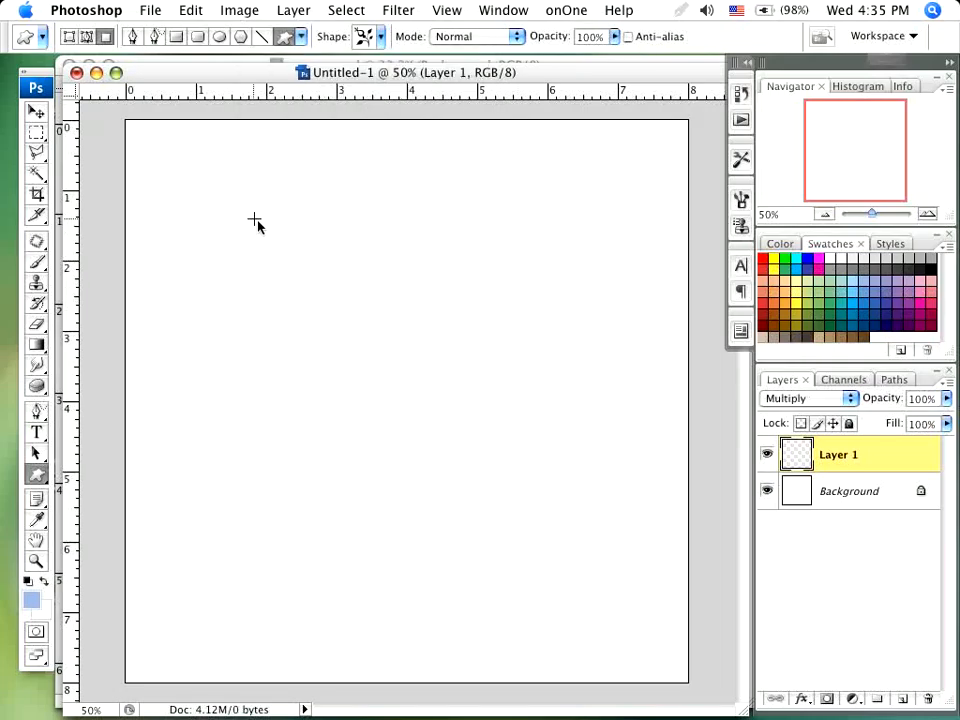
pyautogui.moveTo(253, 212); pyautogui.dragTo(326, 358)
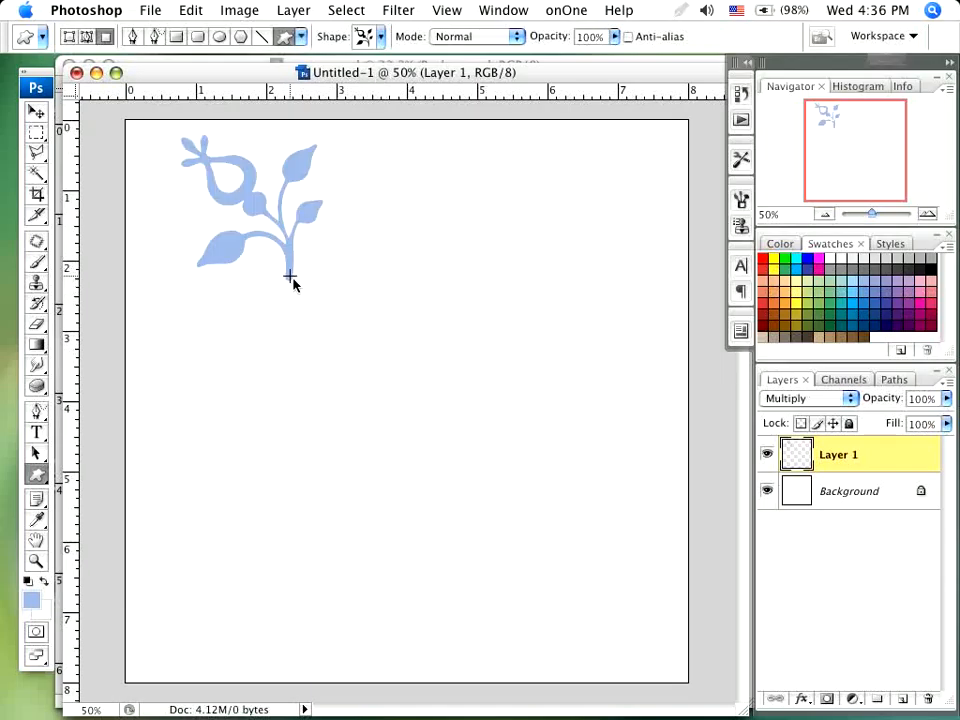
pyautogui.click(36, 111)
pyautogui.moveTo(284, 259); pyautogui.dragTo(407, 361)
# - Add a 3 px outside Stroke effect to the flower layer in the medium blue swatch colour 608bc7
pyautogui.click(802, 699)
pyautogui.click(840, 688)
pyautogui.click(389, 490)
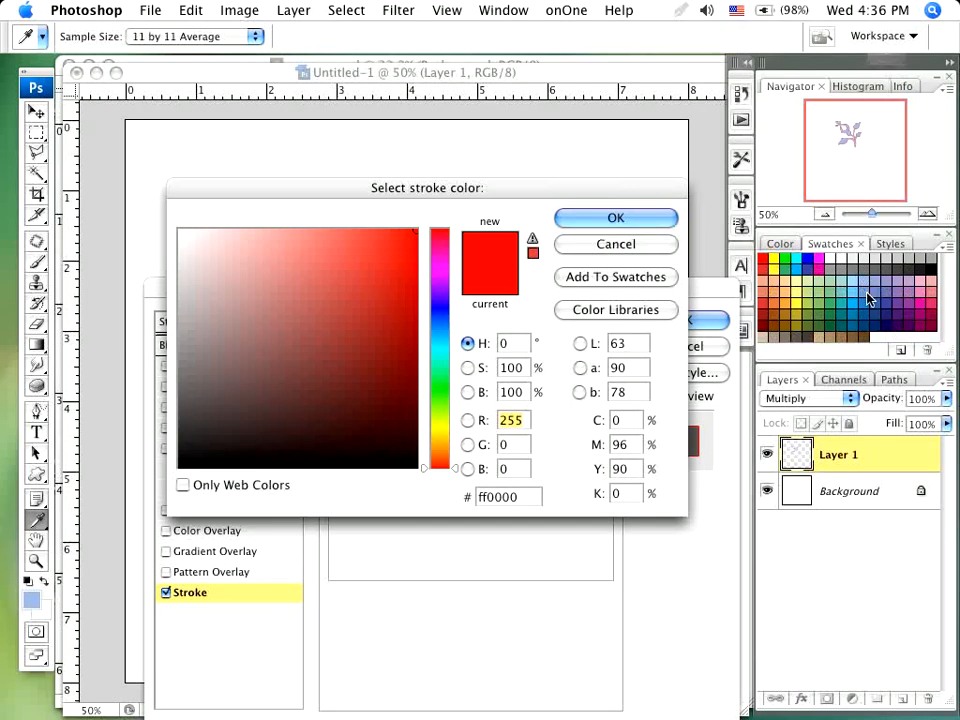
pyautogui.click(868, 299)
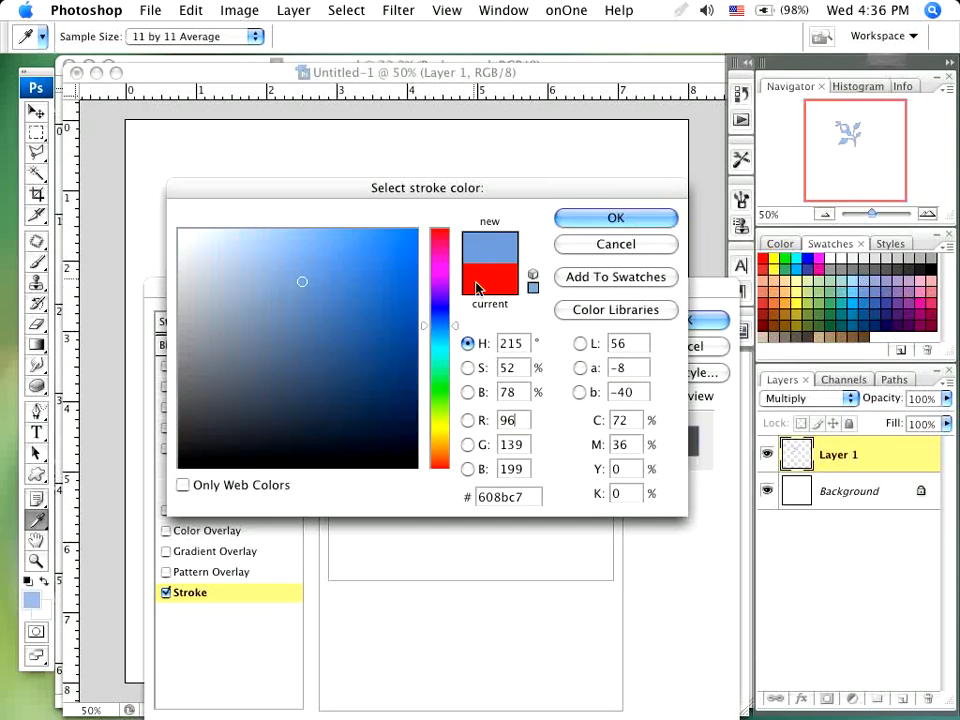
pyautogui.click(585, 223)
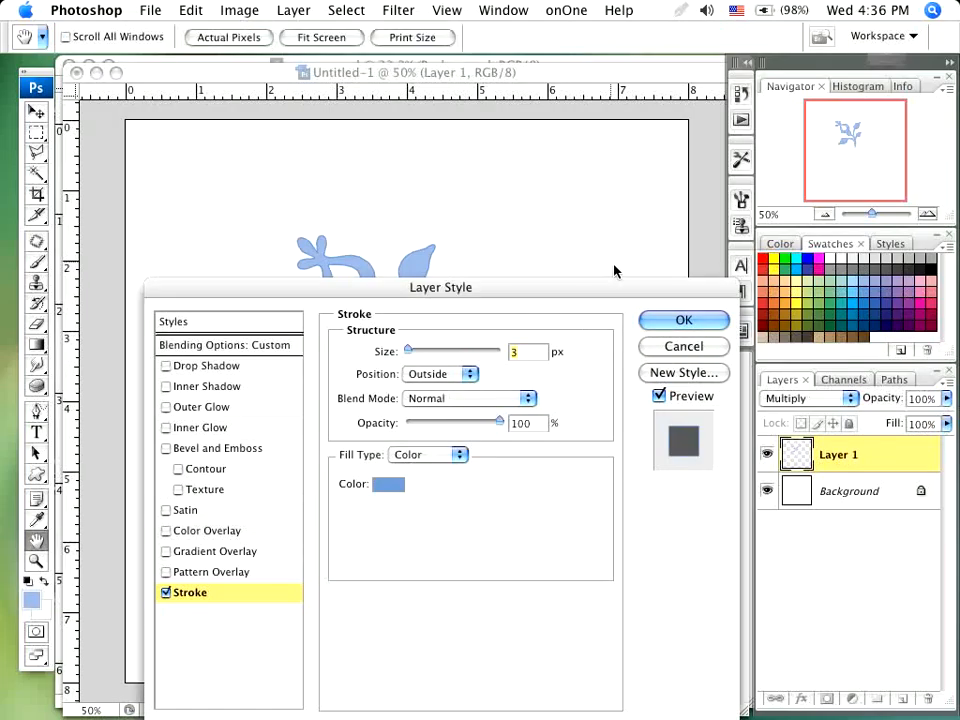
pyautogui.press('Return')
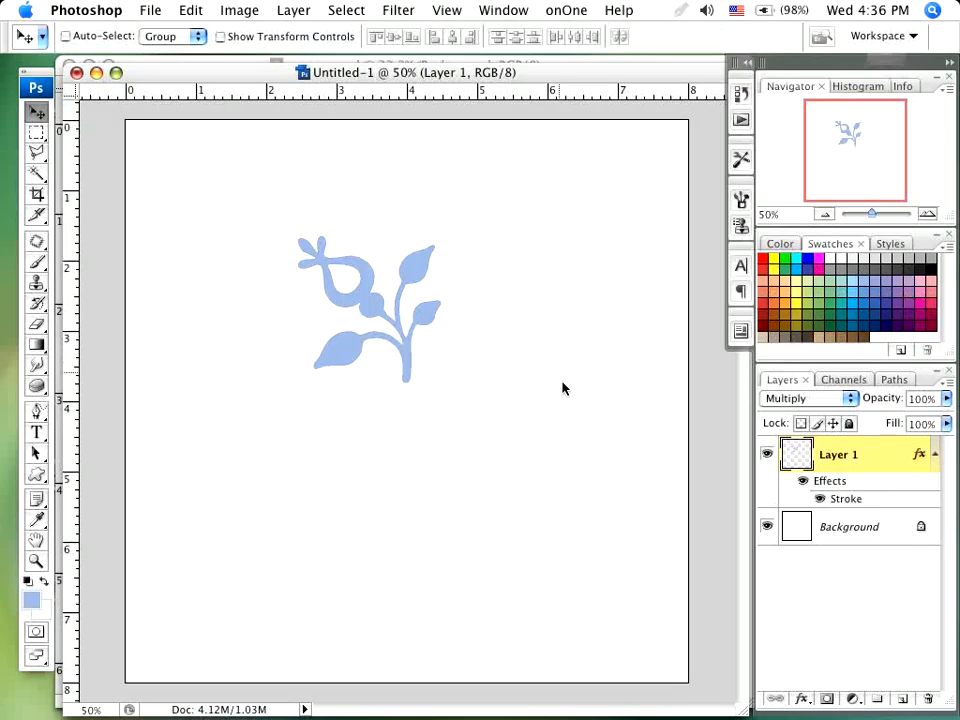
# - Change the flower layer's stroke to a darker shade of the same blue and collapse its effects list
pyautogui.click(922, 450)
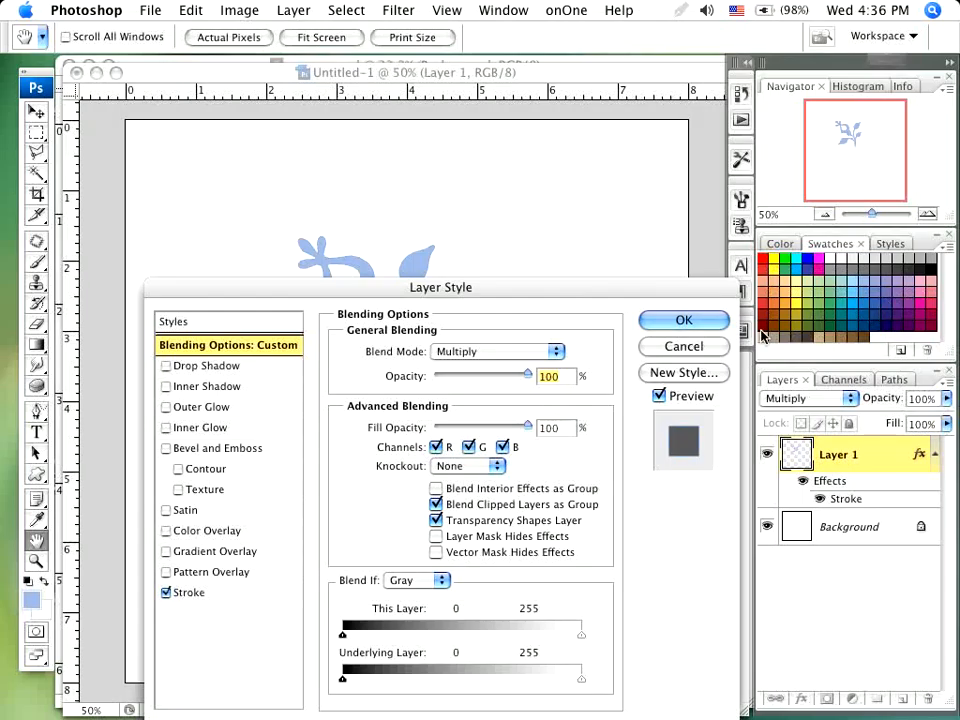
pyautogui.click(208, 594)
pyautogui.click(388, 486)
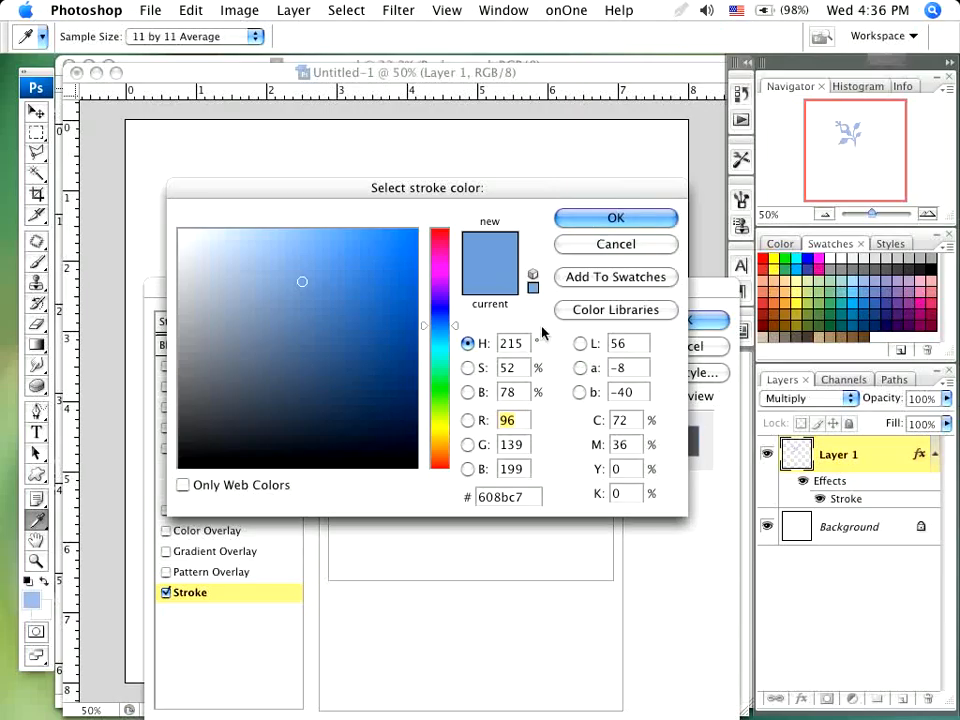
pyautogui.click(301, 314)
pyautogui.click(602, 219)
pyautogui.click(681, 320)
pyautogui.press('v')
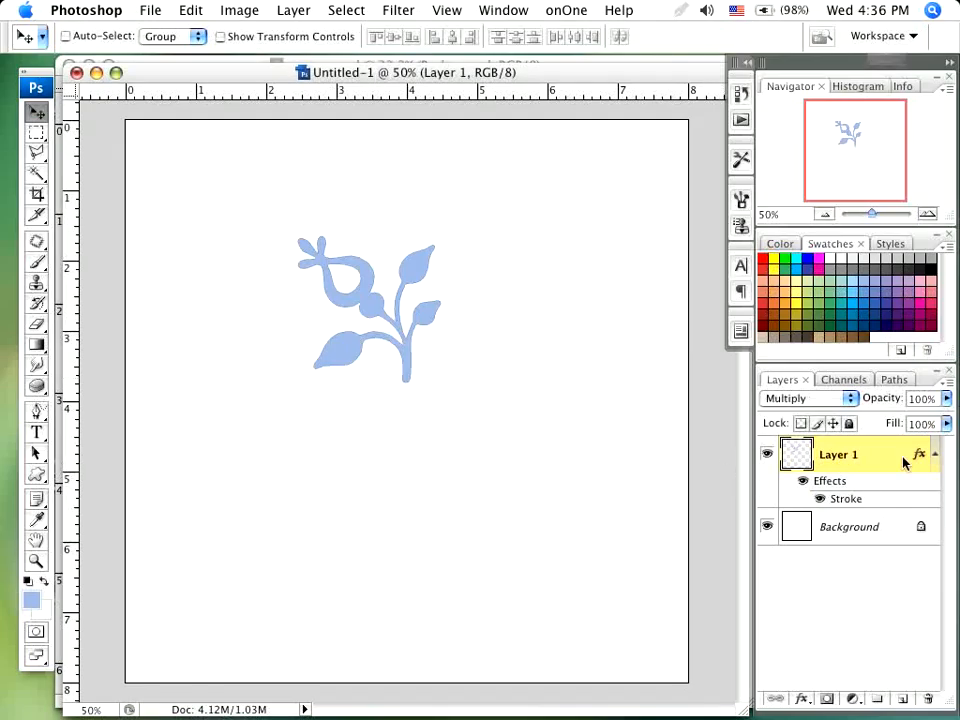
pyautogui.click(936, 455)
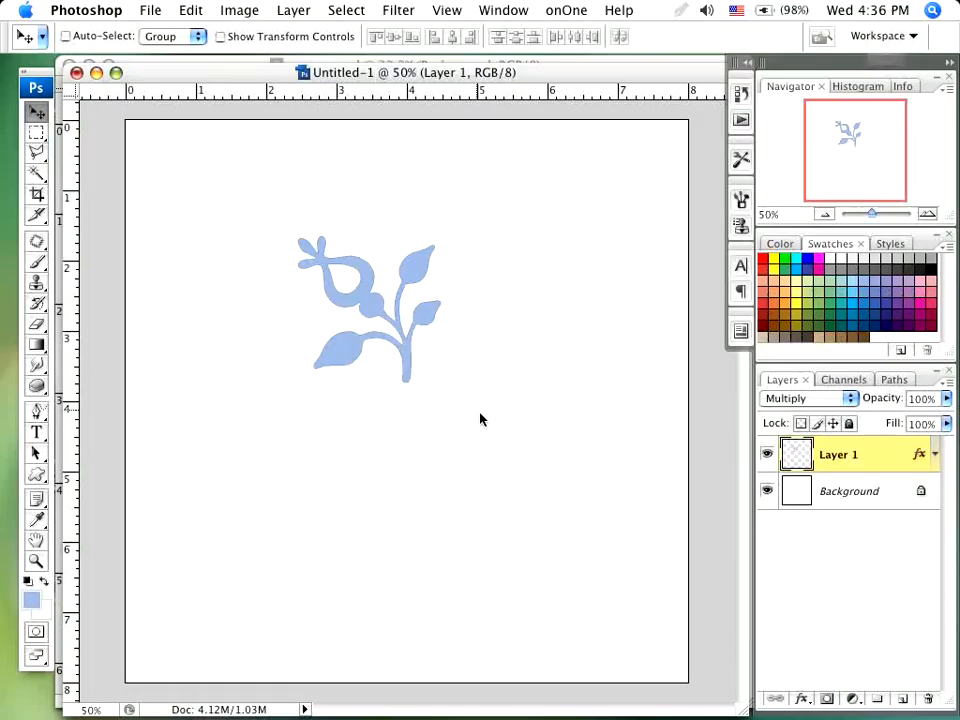
# - Free-transform a duplicate of the flower layer, rotating it 30° clockwise around the base of the stem (X 598 px, Y 560 px)
pyautogui.press('super+t')
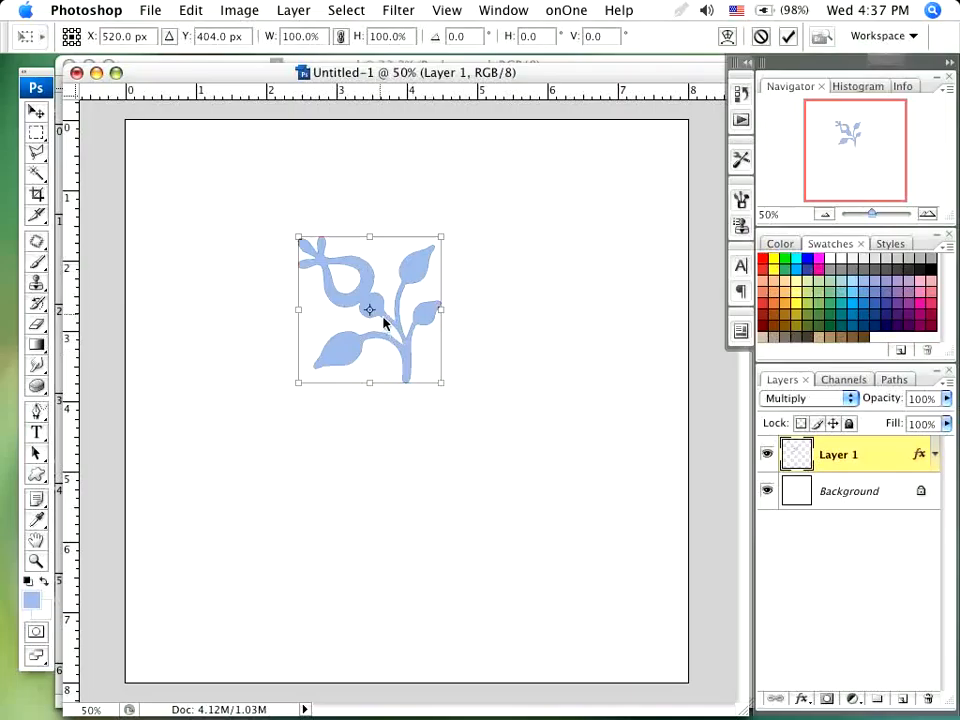
pyautogui.moveTo(375, 316); pyautogui.dragTo(321, 369)
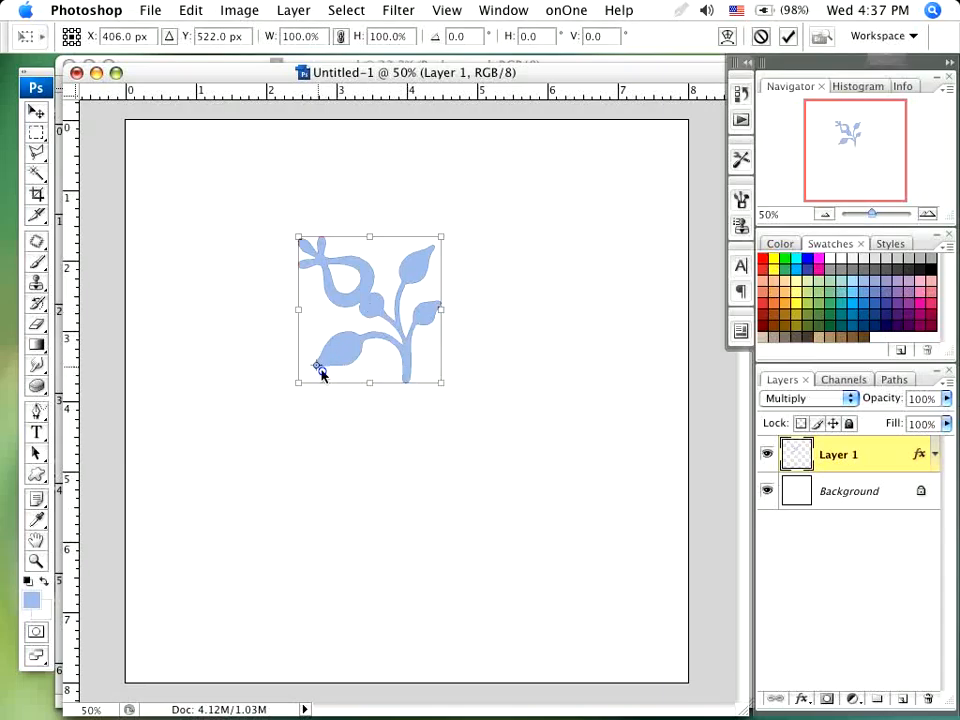
pyautogui.moveTo(321, 372); pyautogui.dragTo(412, 390)
pyautogui.moveTo(475, 212); pyautogui.dragTo(501, 242)
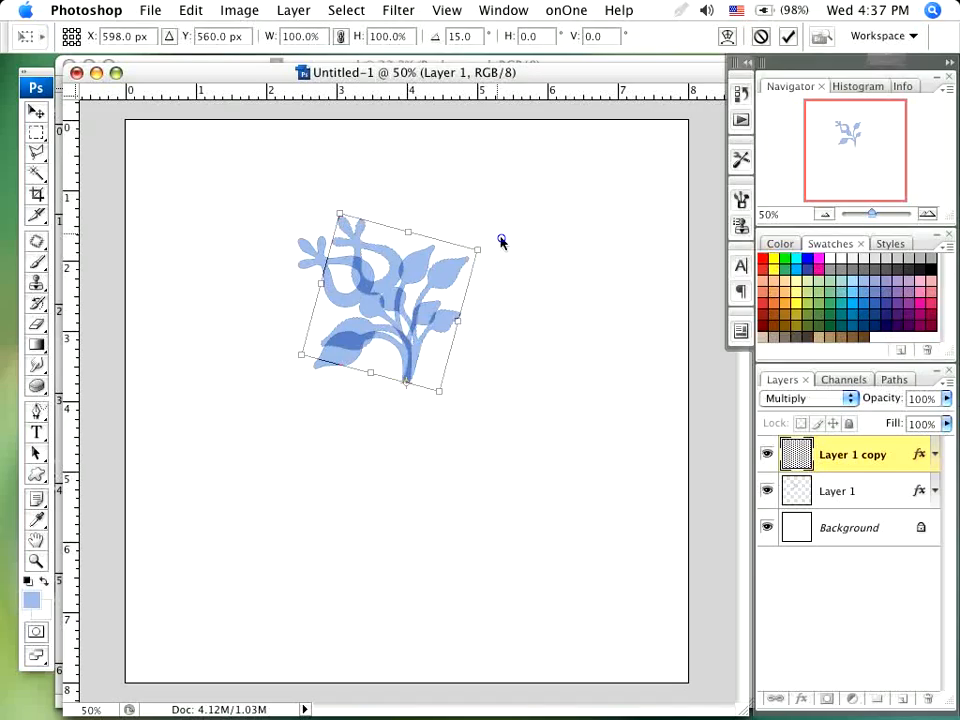
pyautogui.moveTo(510, 268)
pyautogui.mouseDown()
pyautogui.moveTo(536, 356)
pyautogui.moveTo(535, 420)
pyautogui.moveTo(538, 394)
pyautogui.moveTo(494, 256)
pyautogui.moveTo(517, 285)
pyautogui.mouseUp()
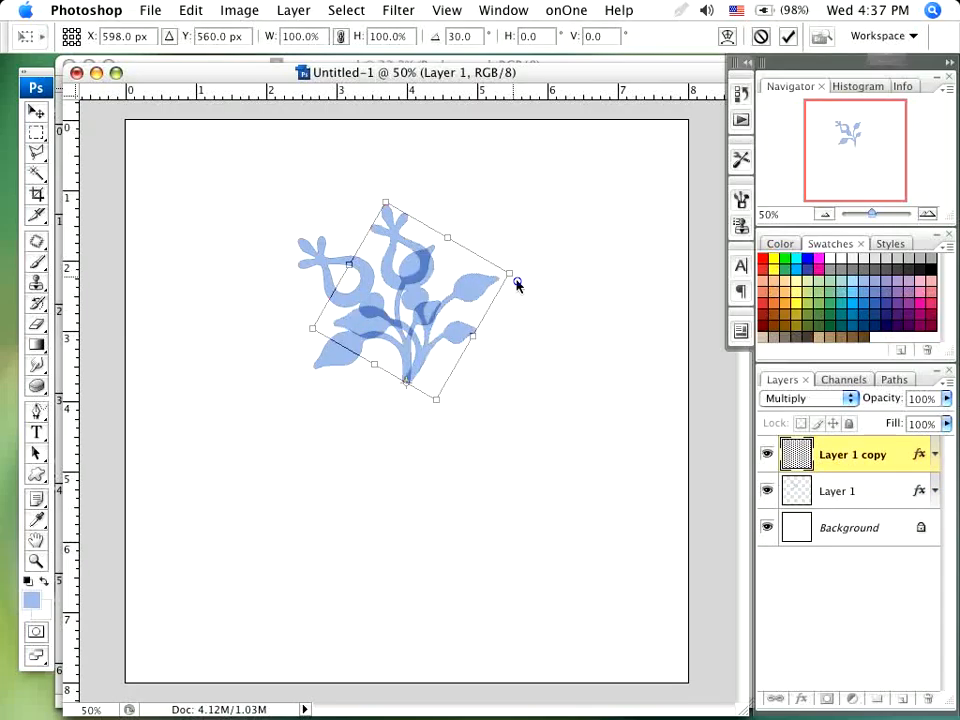
pyautogui.moveTo(517, 285); pyautogui.dragTo(515, 281)
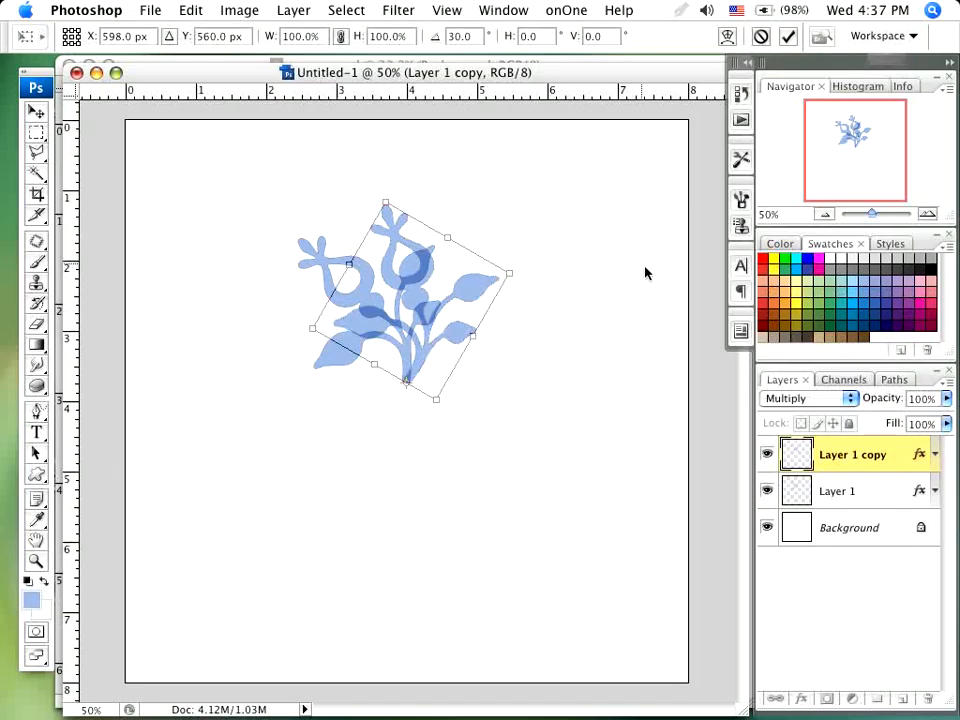
pyautogui.press('Return')
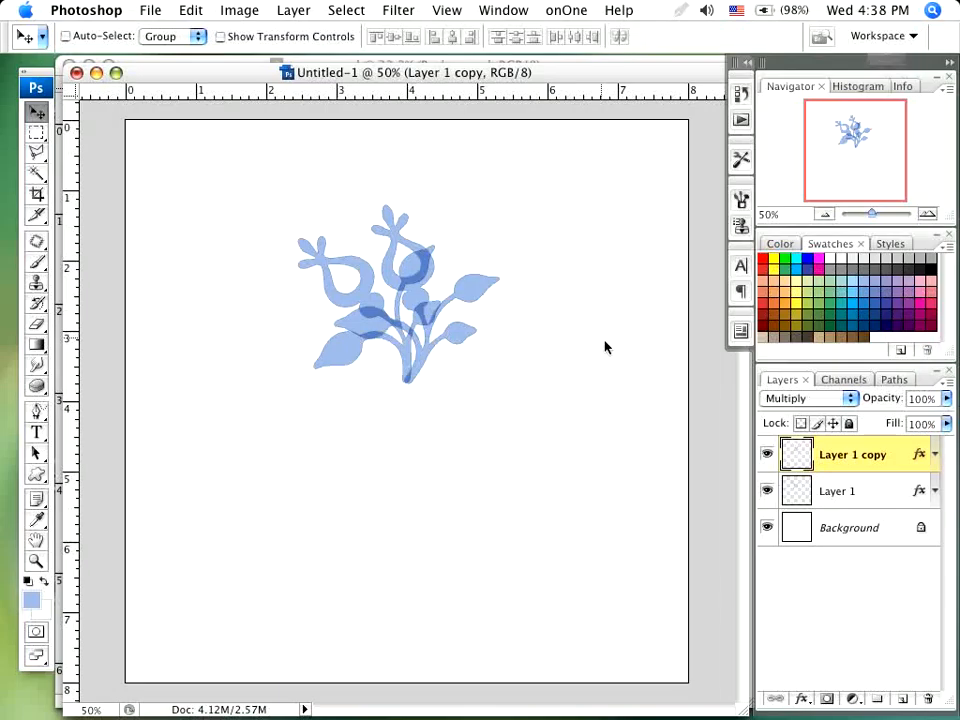
# - Repeat the 30° rotated duplication of the flower until twelve flowers complete a full circle
pyautogui.press('super+alt+shift+t')
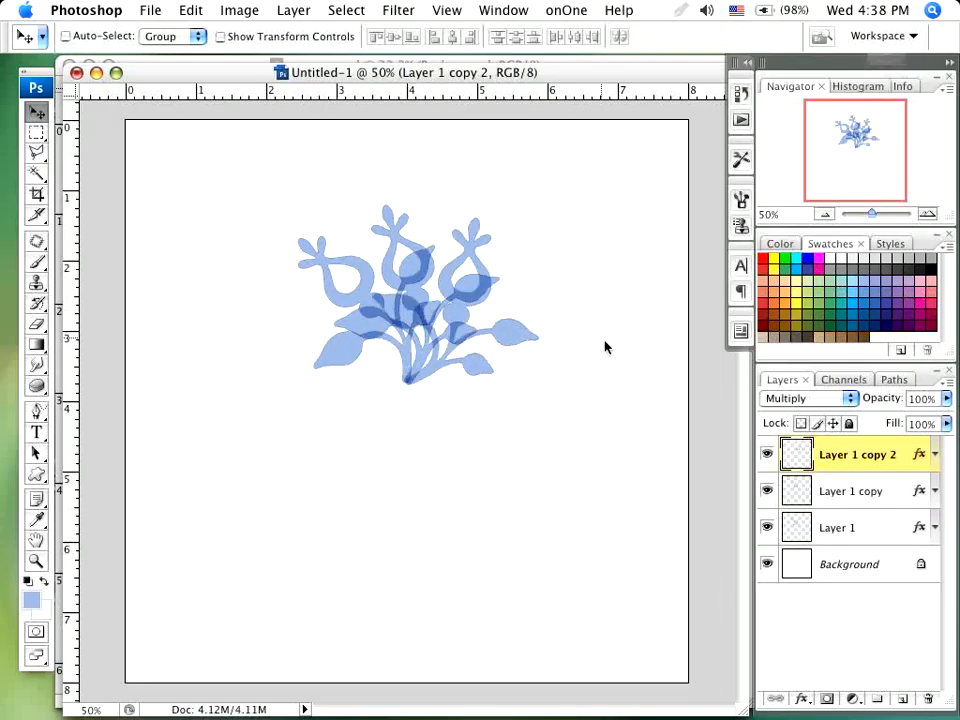
pyautogui.press('super+alt+shift+t')
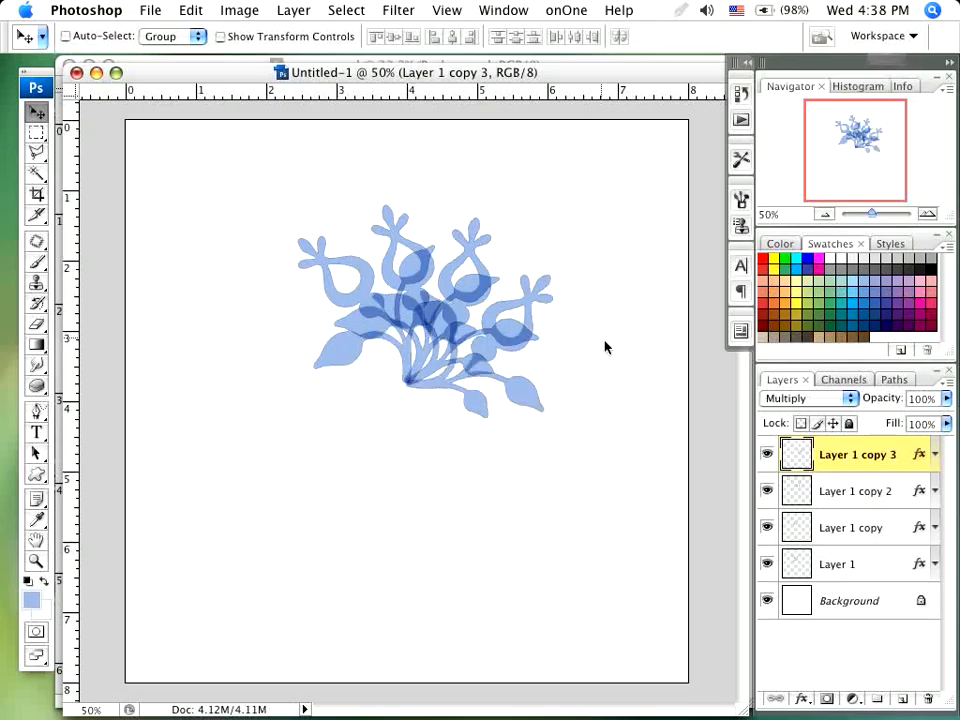
pyautogui.press('super+alt+shift+t')
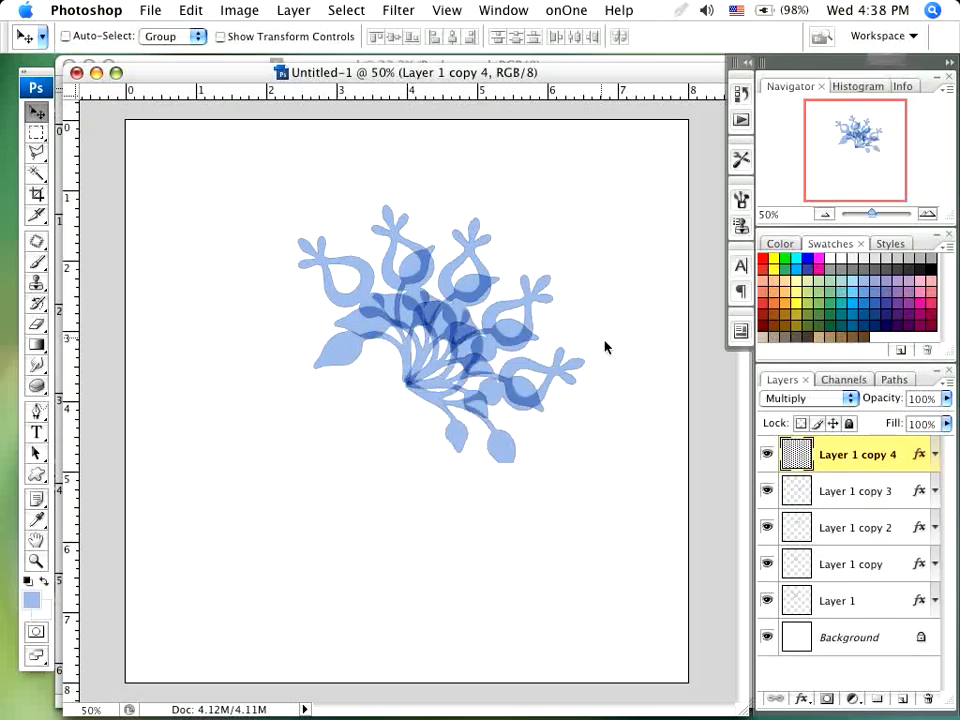
pyautogui.press('super+alt+shift+t')
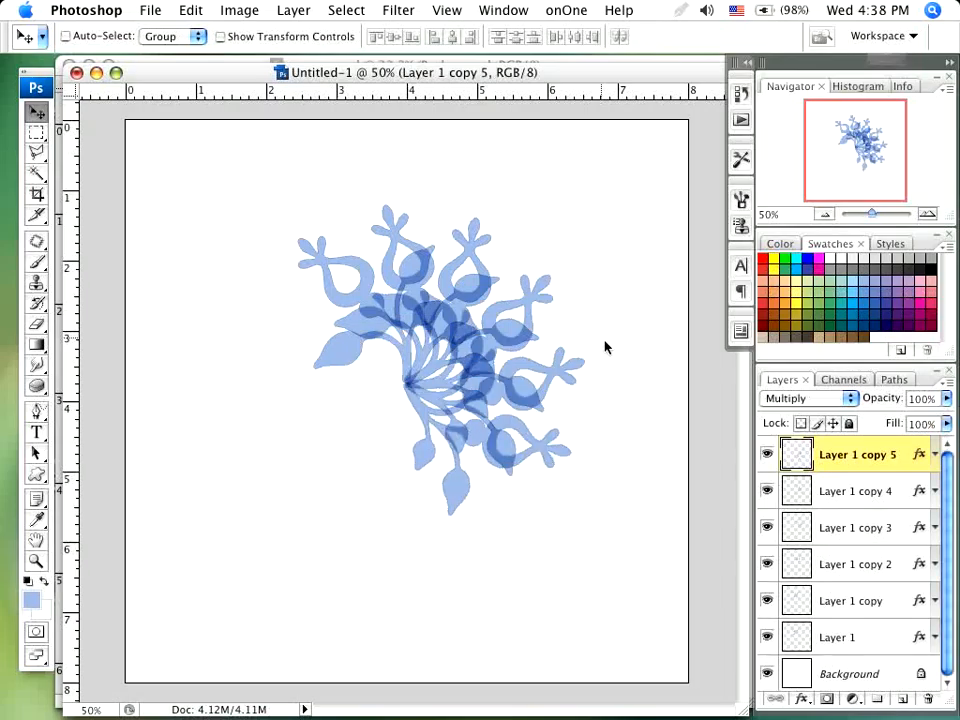
pyautogui.press('super+alt+shift+t')
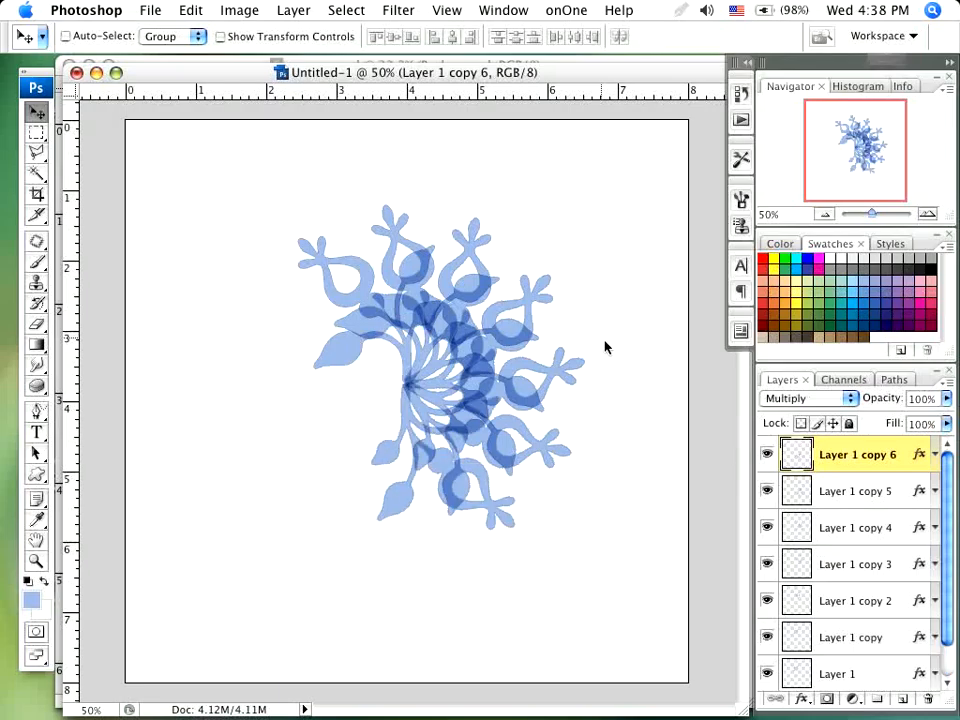
pyautogui.press('super+alt+shift+t')
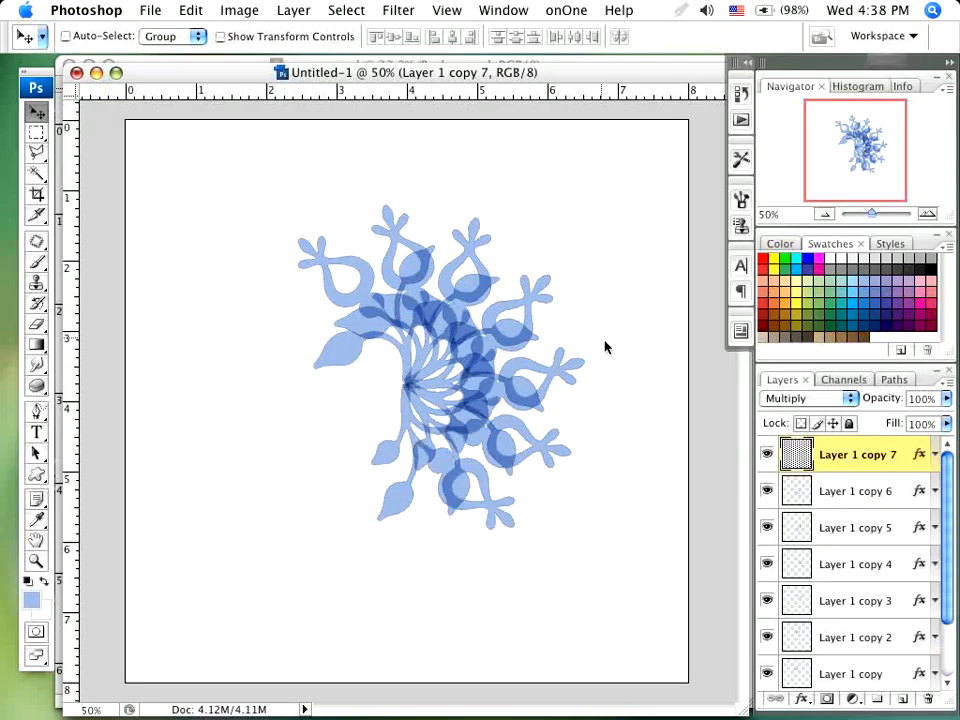
pyautogui.press('super+alt+shift+t')
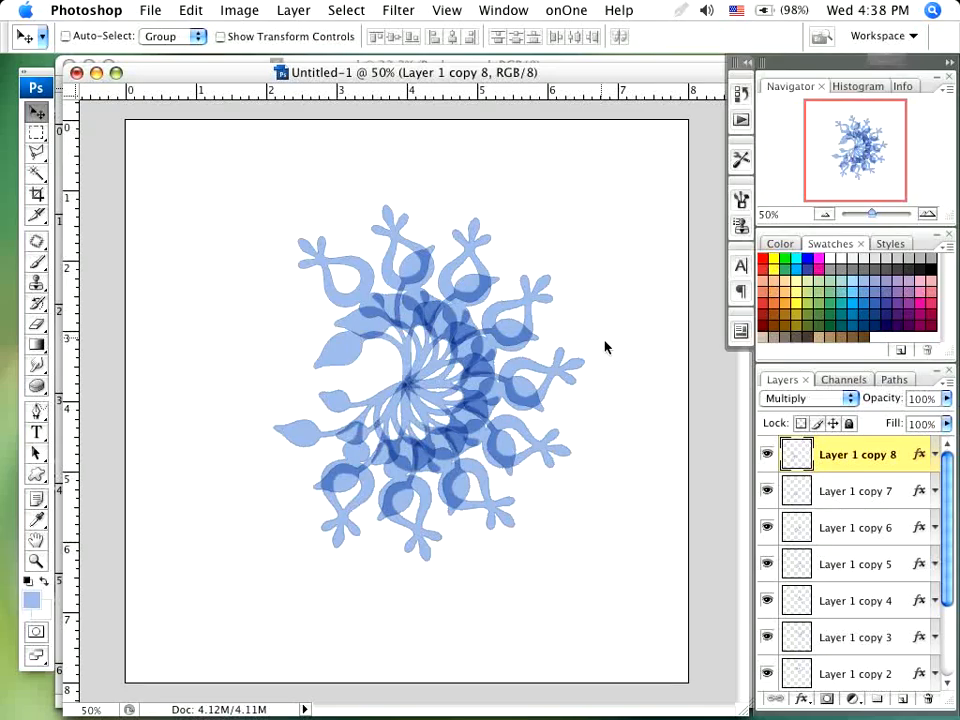
pyautogui.press('super+alt+shift+t')
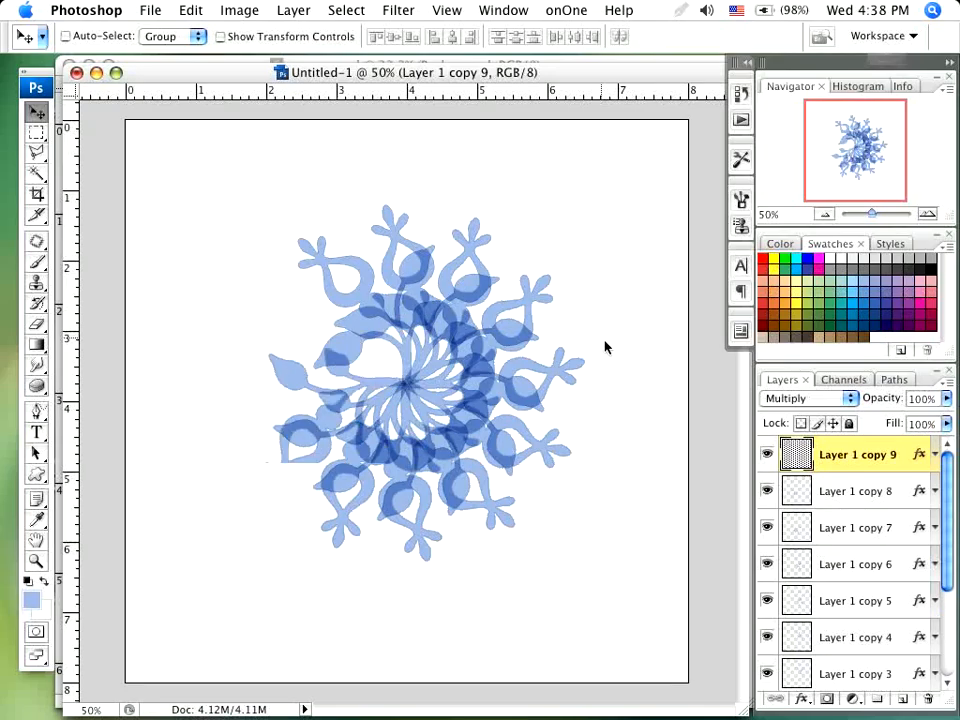
pyautogui.press('super+alt+shift+t')
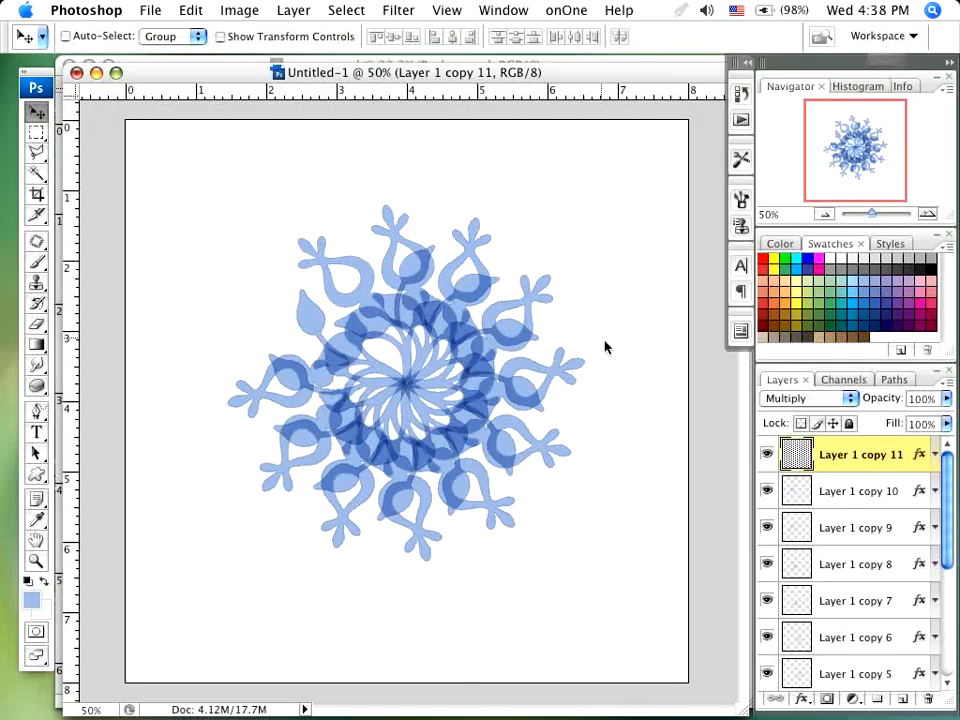
pyautogui.press('super+alt+shift+t')
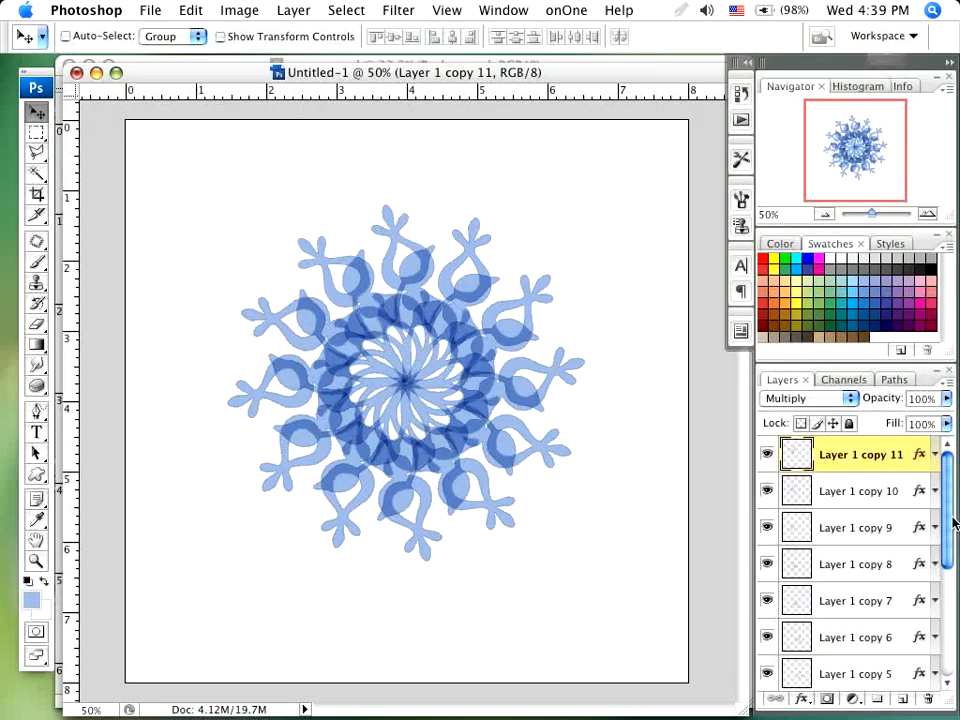
# - Duplicate Layer 1 and put the duplicate and all rotated copies into a new layer group, leaving the original Layer 1 outside
pyautogui.scroll(-3, 886, 500)
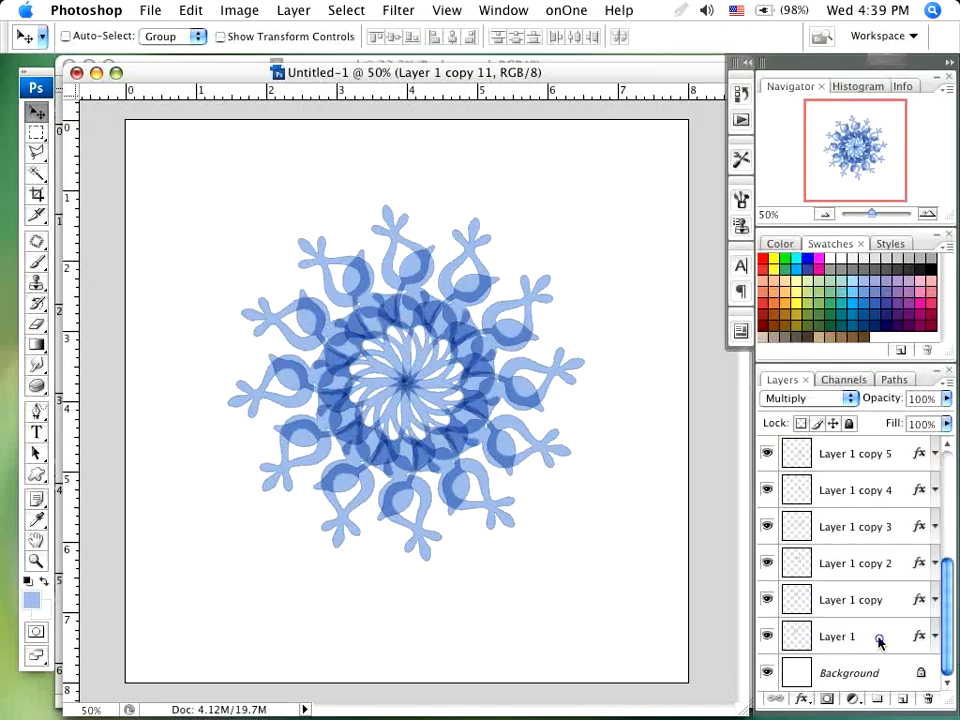
pyautogui.moveTo(836, 636); pyautogui.dragTo(907, 700)
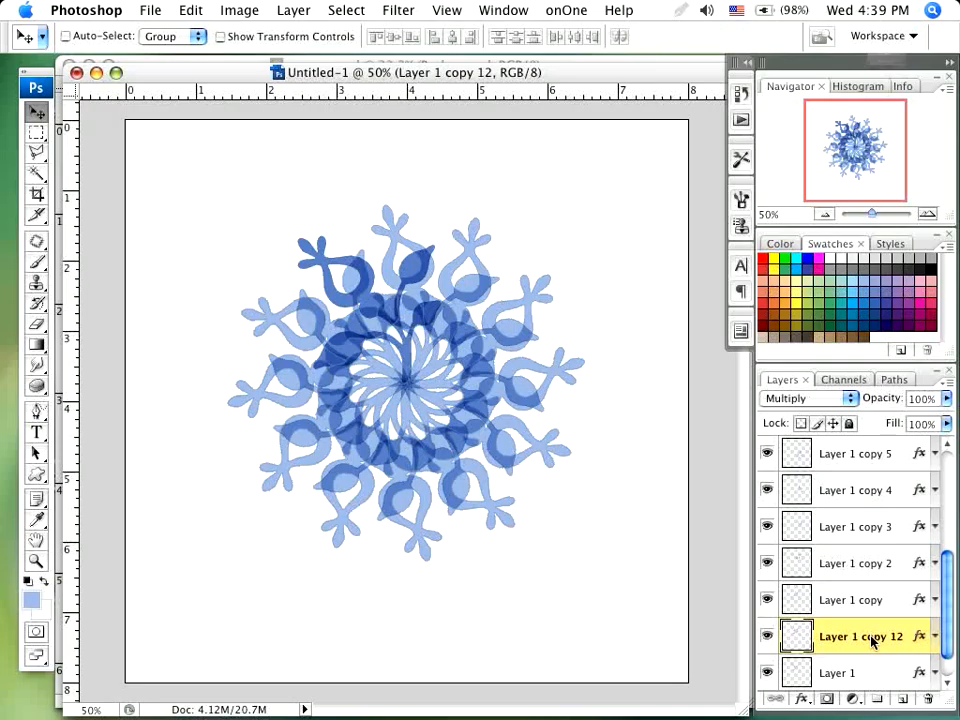
pyautogui.moveTo(952, 640); pyautogui.dragTo(945, 470)
pyautogui.click(881, 455)
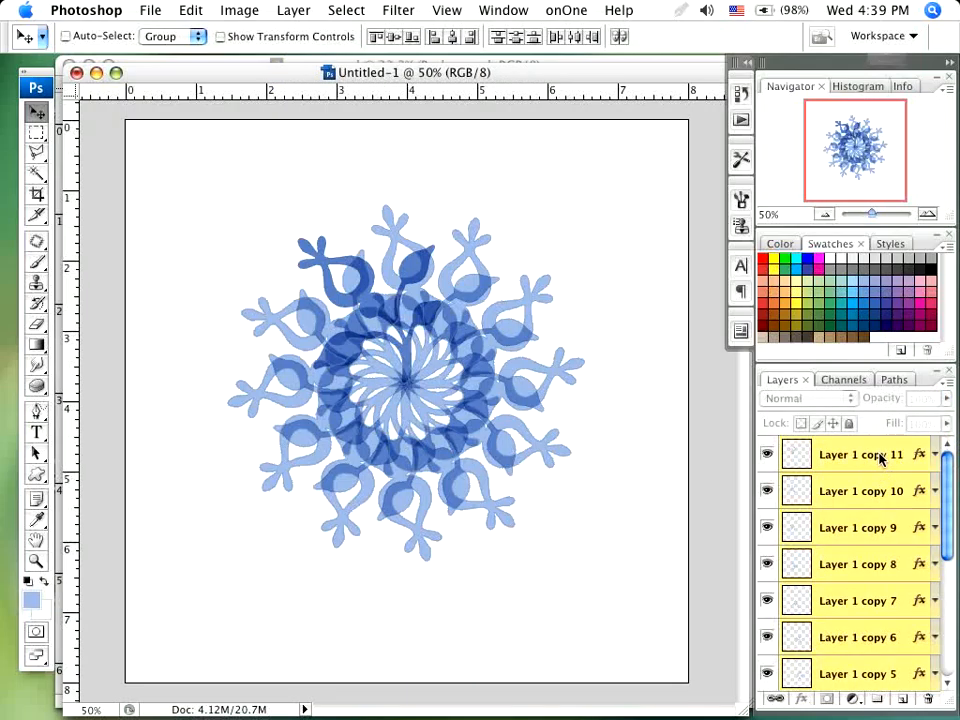
pyautogui.click(882, 706)
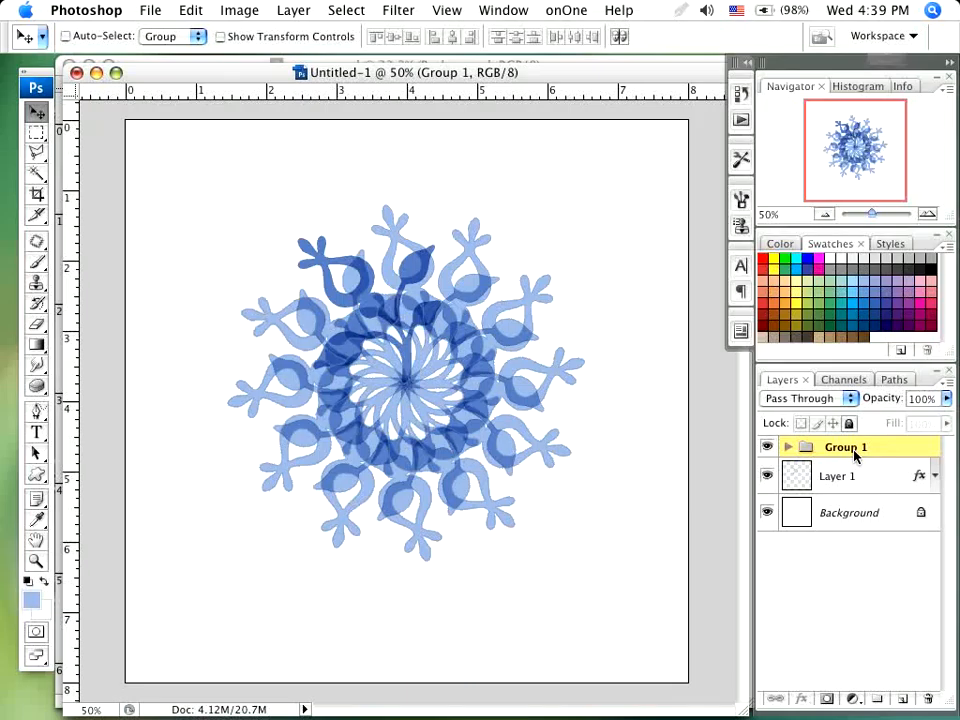
# - Toggle Group 1 off and back on, and move the whole flower group downward on the canvas
pyautogui.click(769, 450)
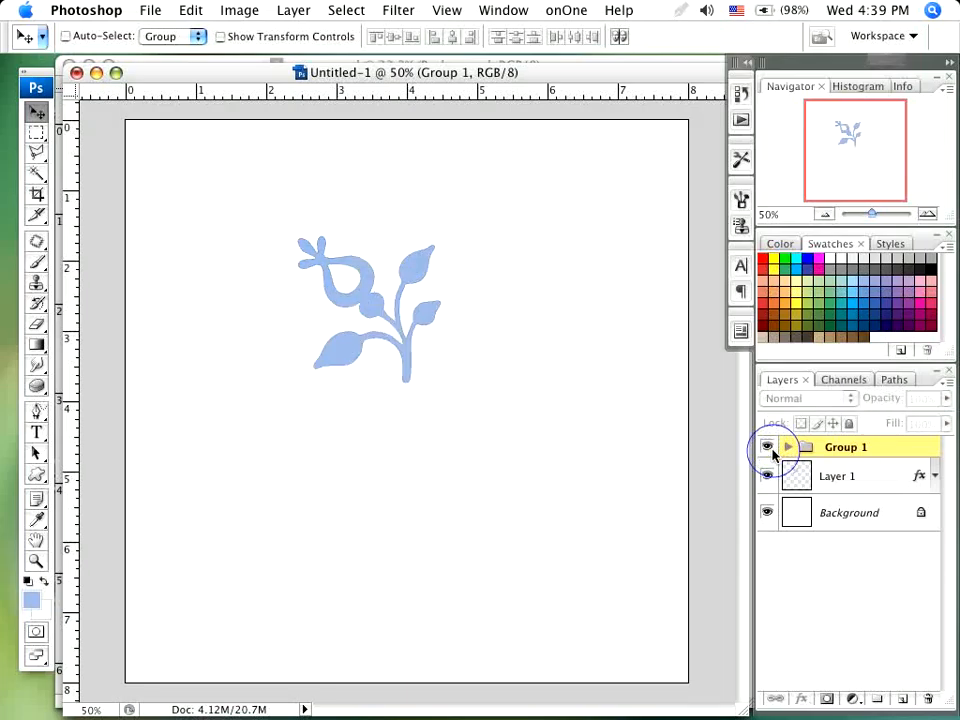
pyautogui.click(769, 448)
pyautogui.moveTo(430, 440); pyautogui.dragTo(437, 505)
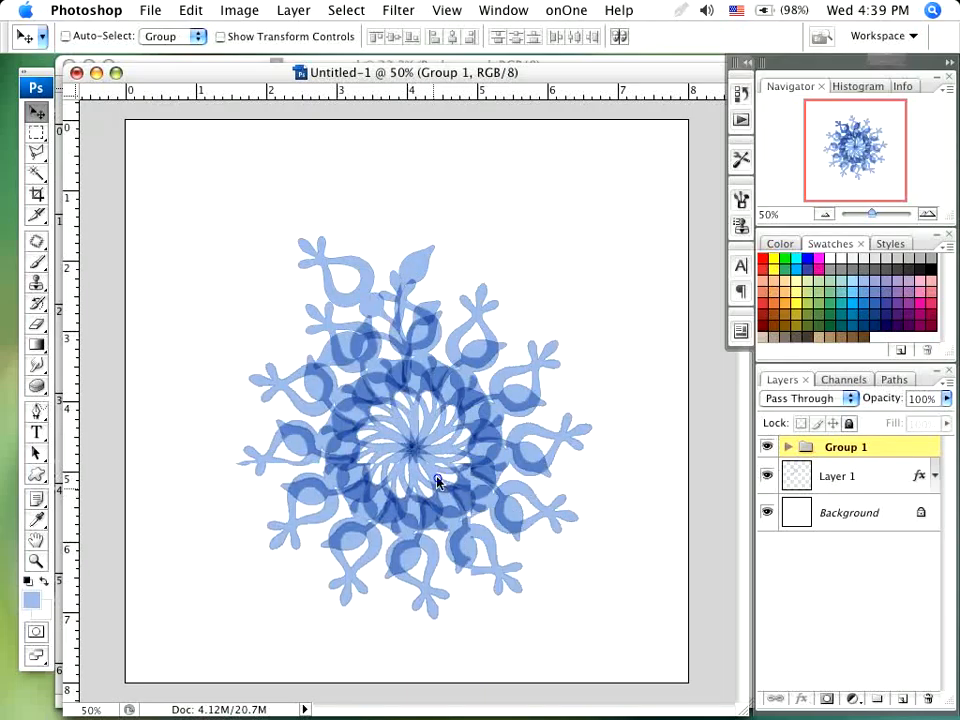
# - Hide Group 1, duplicate Layer 1 and hide the original Layer 1 so only the duplicate remains visible
pyautogui.click(769, 450)
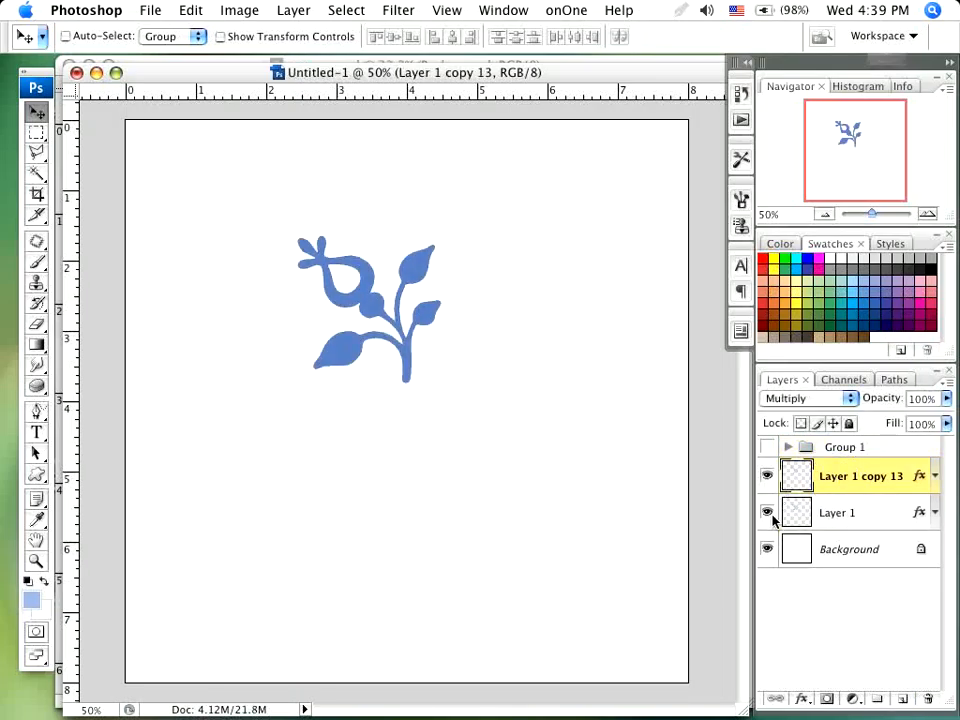
pyautogui.click(767, 512)
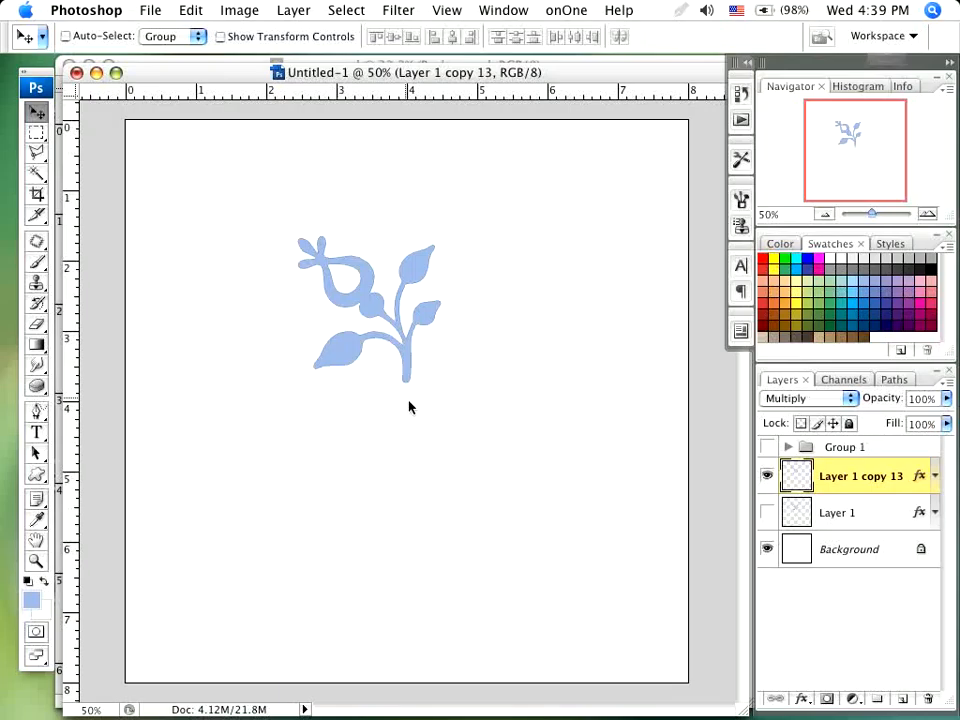
# - Free-transform a copy of the duplicated flower, rotating it 60° clockwise around the middle of its right edge (X 672 px, Y 404 px)
pyautogui.hotkey('ctrl', 't')
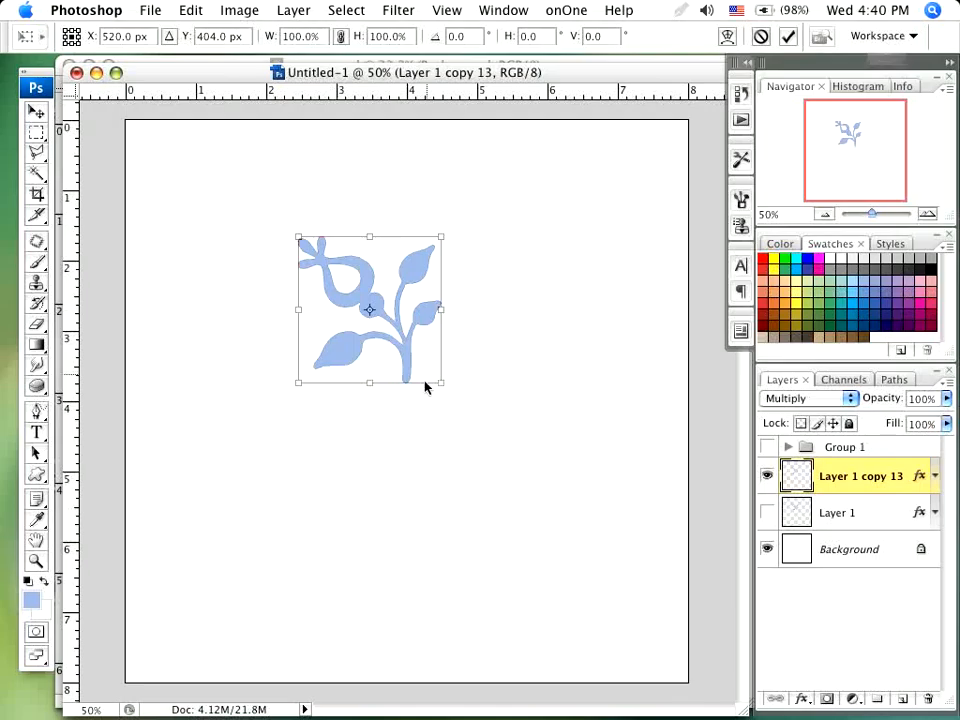
pyautogui.moveTo(375, 316); pyautogui.dragTo(444, 314)
pyautogui.moveTo(505, 225); pyautogui.dragTo(553, 288)
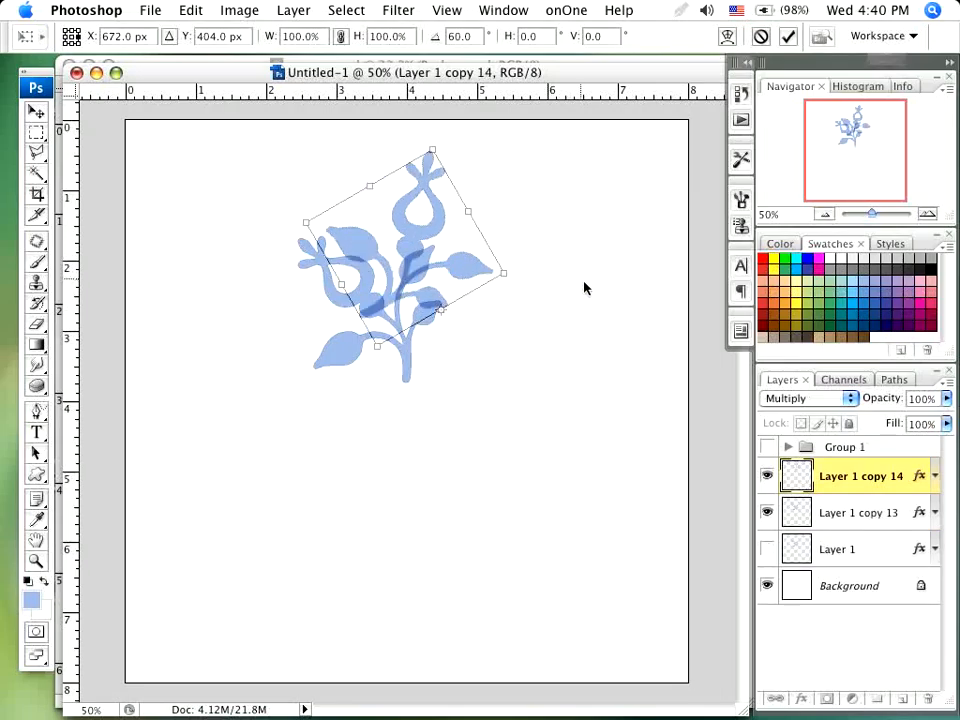
pyautogui.press('Return')
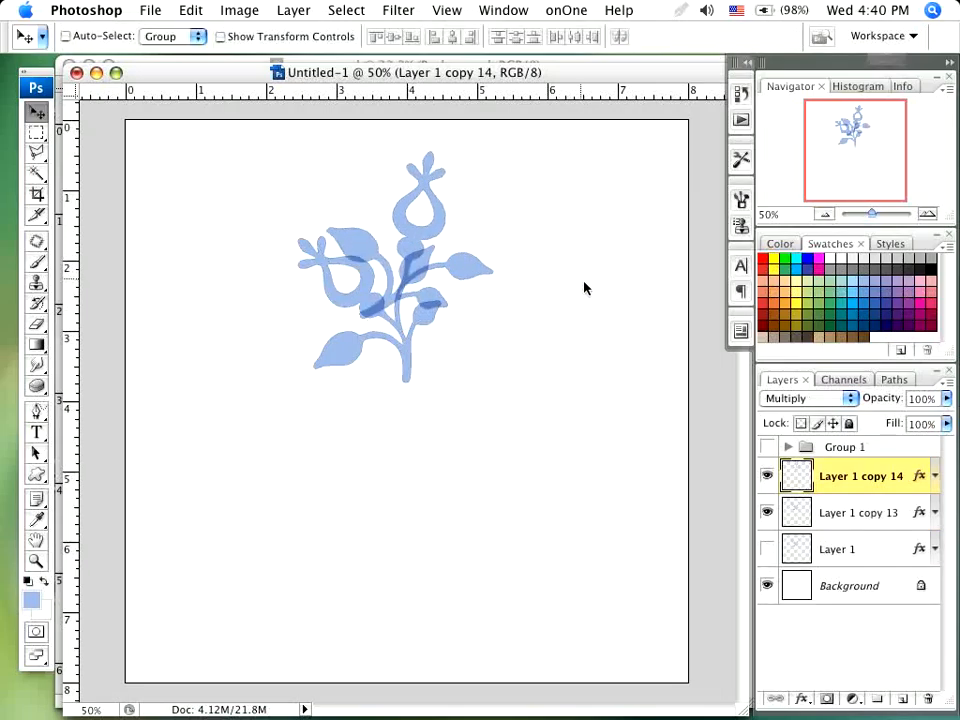
# - Repeat the 60° rotated duplication of the flower ten more times around the same pivot
pyautogui.press('super+j')
pyautogui.press('super+j')
pyautogui.press('super+j')
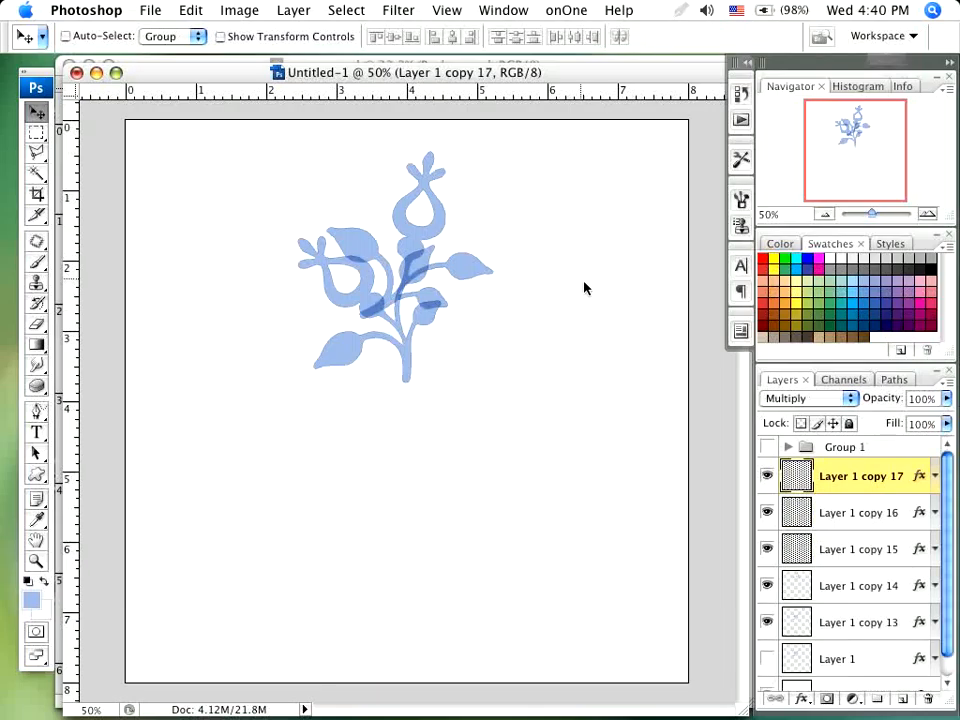
pyautogui.press('super+j')
pyautogui.press('super+j')
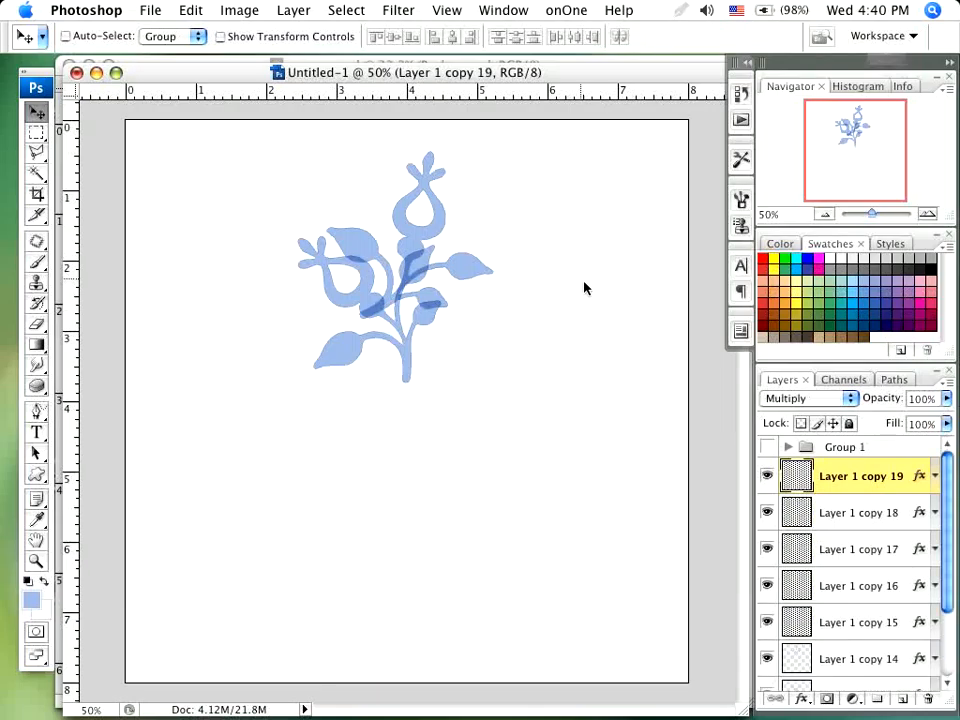
pyautogui.press('super+j')
pyautogui.press('super+j')
pyautogui.press('super+j')
pyautogui.press('super+j')
pyautogui.press('super+j')
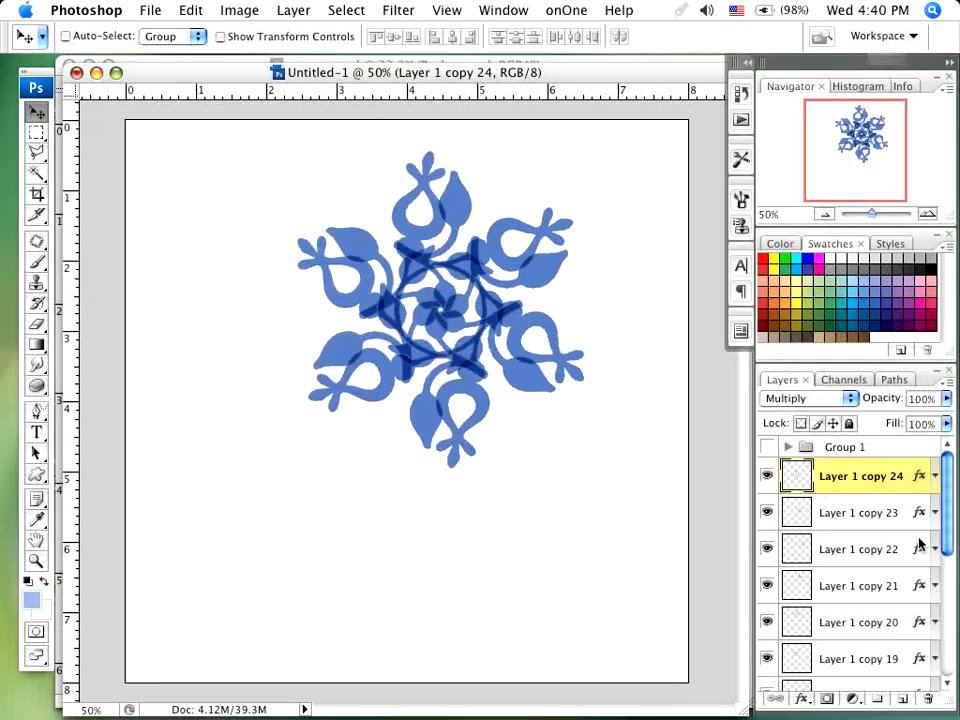
# - Put the layers from Layer 1 copy 13 to Layer 1 copy 24 into a new layer group
pyautogui.moveTo(957, 521); pyautogui.dragTo(956, 643)
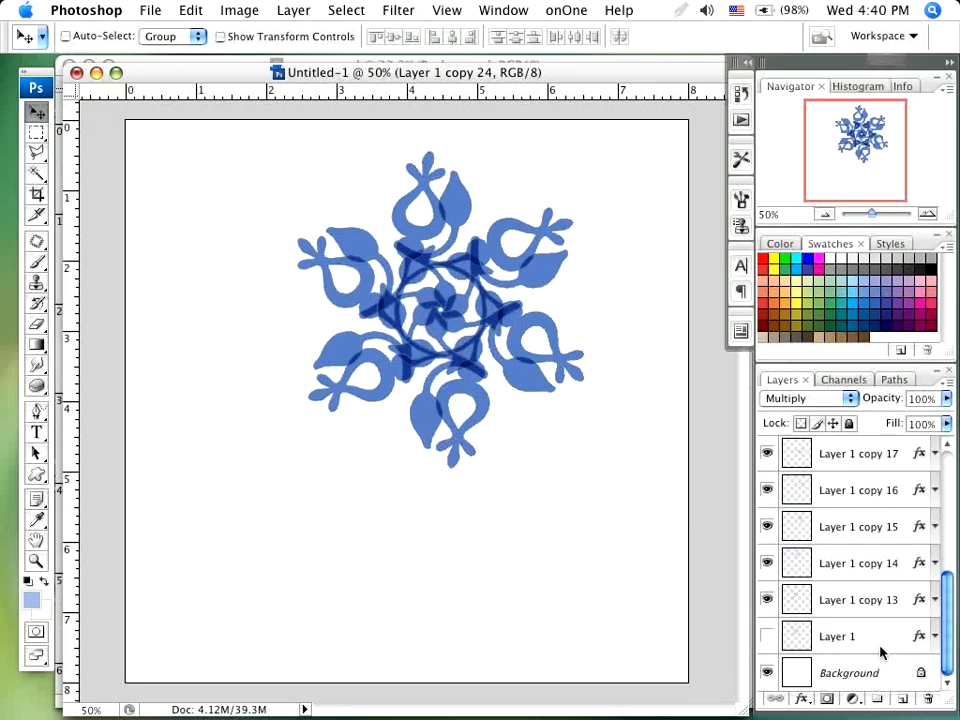
pyautogui.keyDown('shift'); pyautogui.click(812, 605); pyautogui.keyUp('shift')
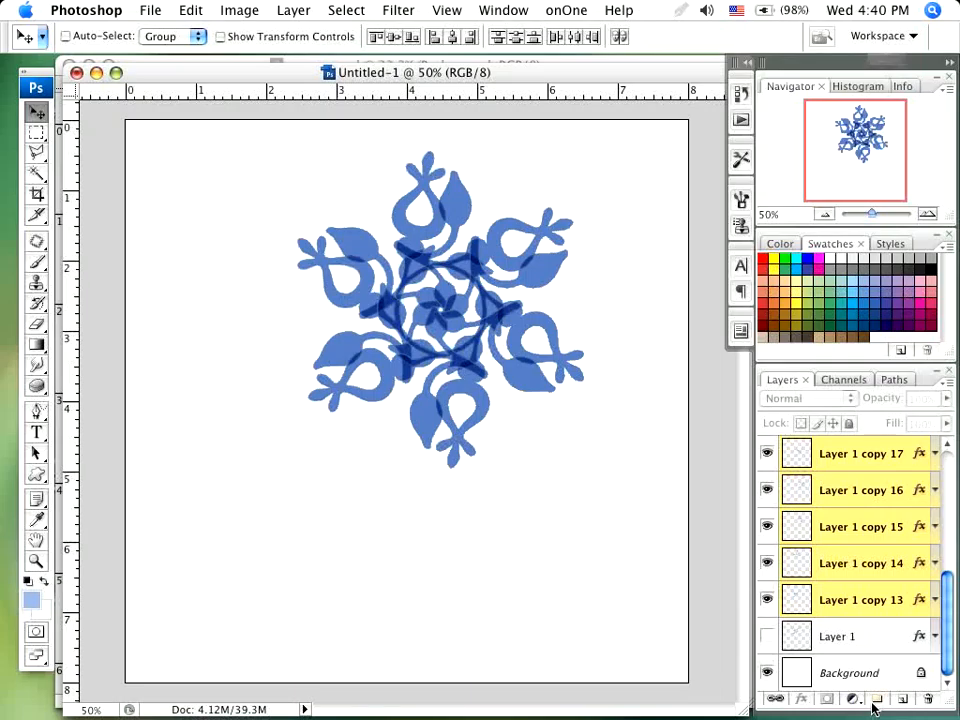
pyautogui.click(878, 699)
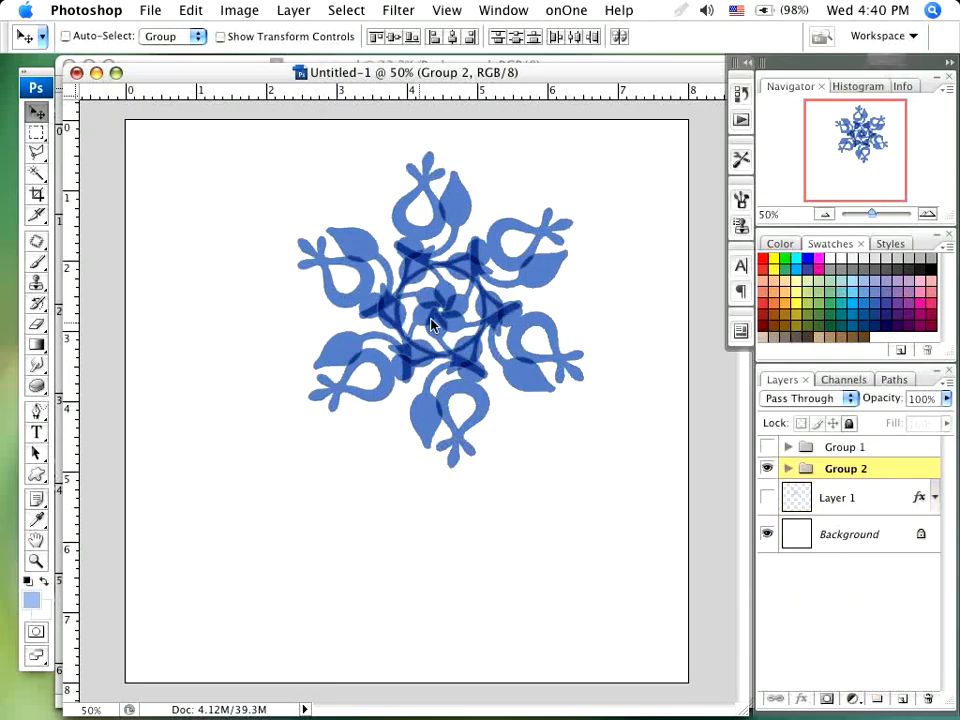
# - Move the Group 2 pattern to roughly the centre of the canvas
pyautogui.moveTo(441, 315); pyautogui.dragTo(439, 320)
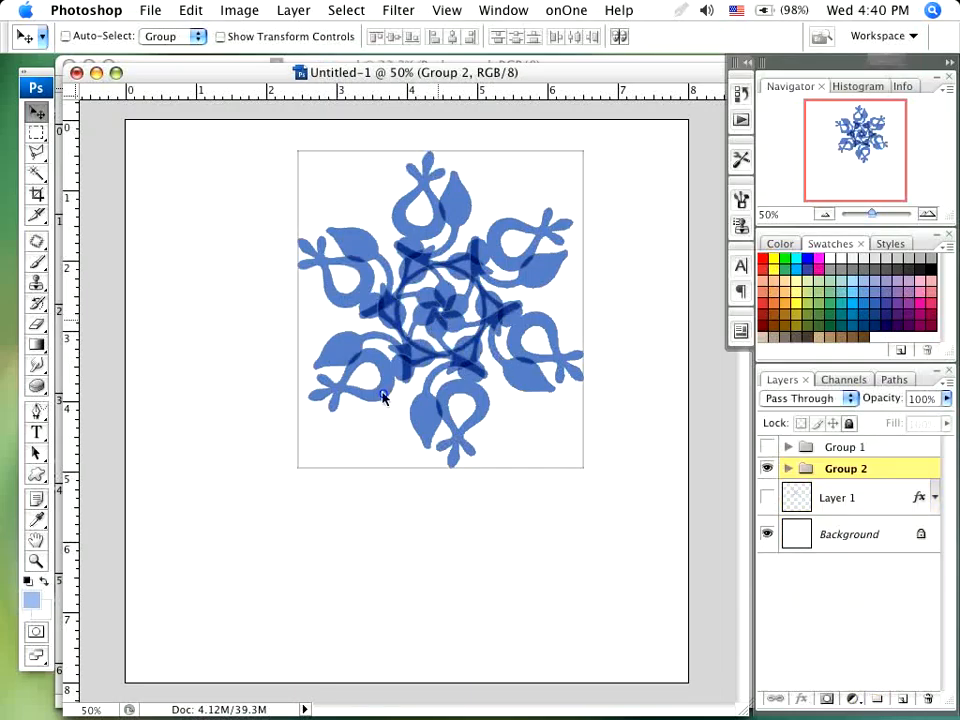
pyautogui.moveTo(372, 415); pyautogui.dragTo(371, 414)
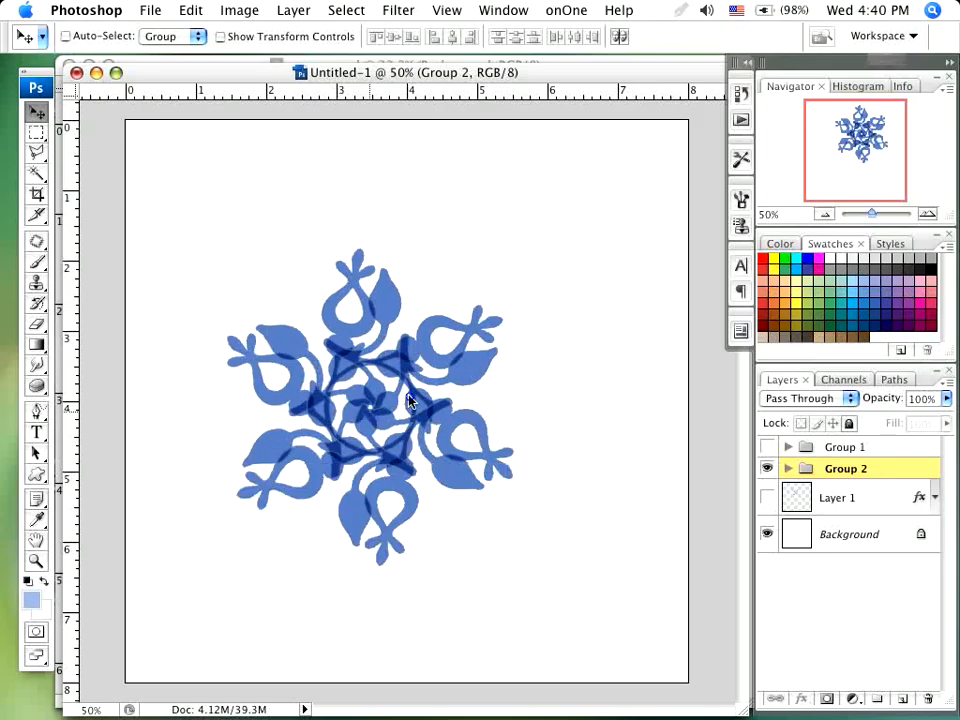
pyautogui.moveTo(419, 388); pyautogui.dragTo(420, 388)
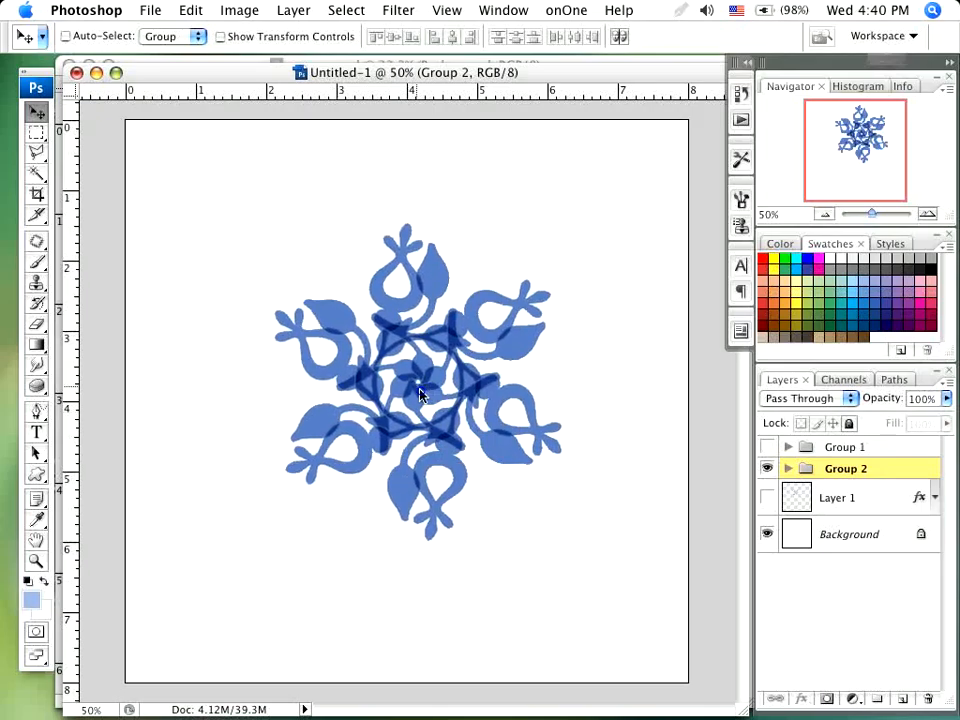
pyautogui.click(455, 458)
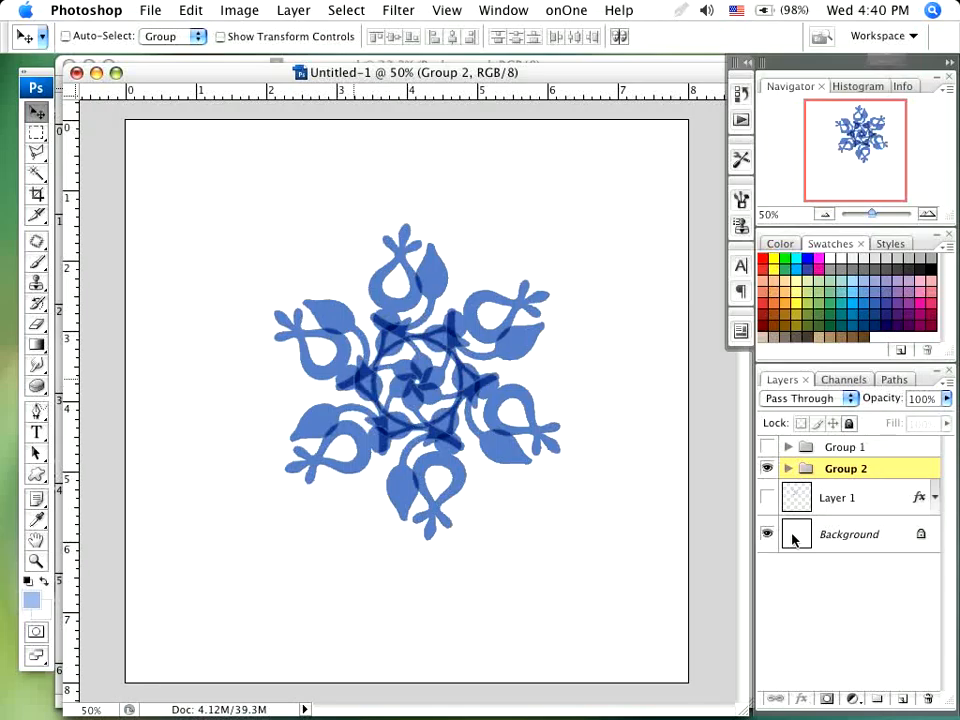
# - Hide Group 2, show and duplicate Layer 1, and hide the original Layer 1 again
pyautogui.click(766, 468)
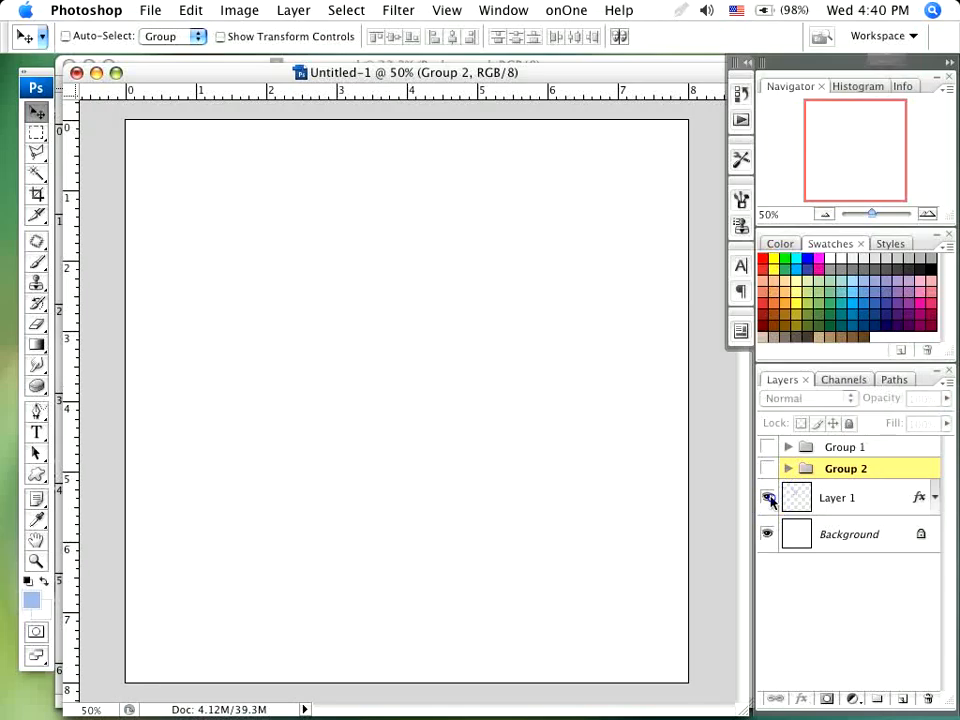
pyautogui.click(766, 497)
pyautogui.moveTo(877, 497); pyautogui.dragTo(907, 705)
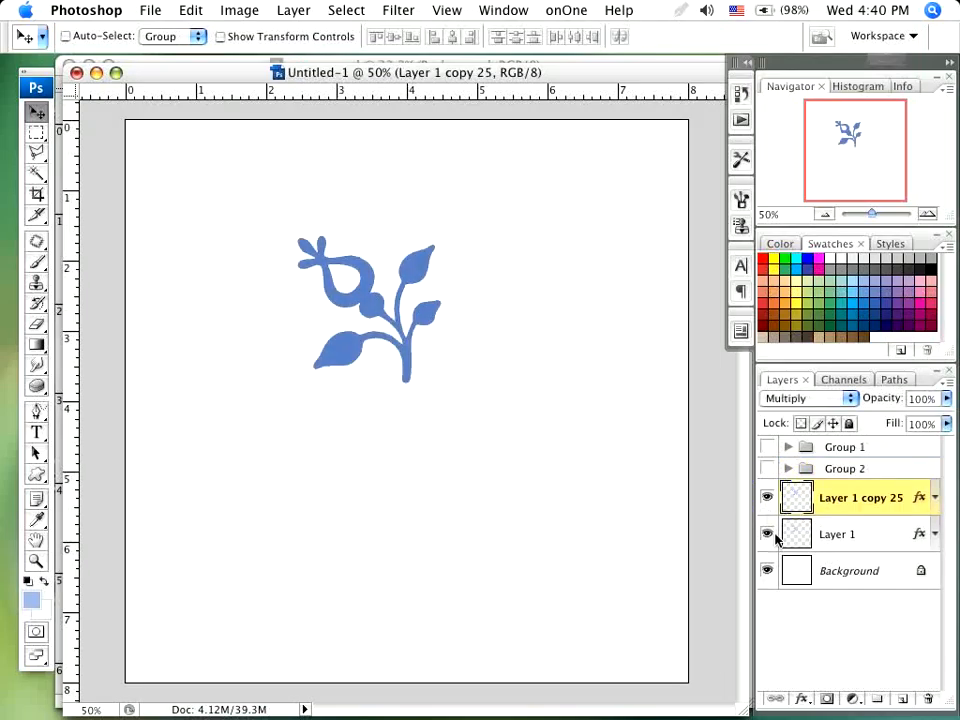
pyautogui.click(766, 534)
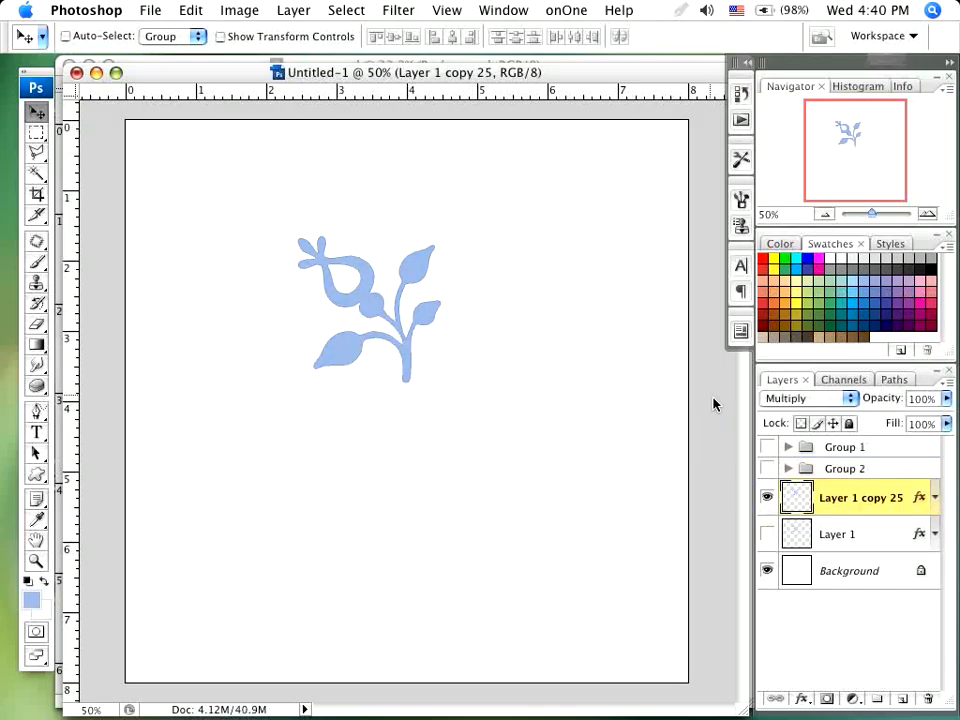
# - Free-transform a copy of the new duplicate, rotating it 45° clockwise around its upper-right corner (X 672 px, Y 248 px)
pyautogui.press('super+t')
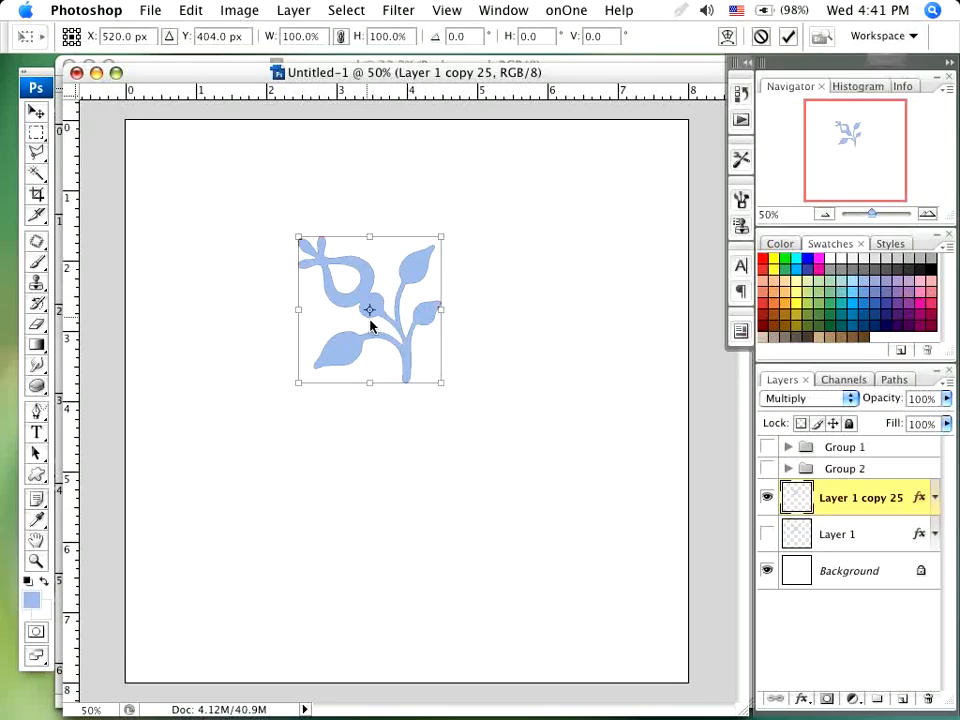
pyautogui.moveTo(372, 311); pyautogui.dragTo(442, 238)
pyautogui.moveTo(490, 214); pyautogui.dragTo(542, 258)
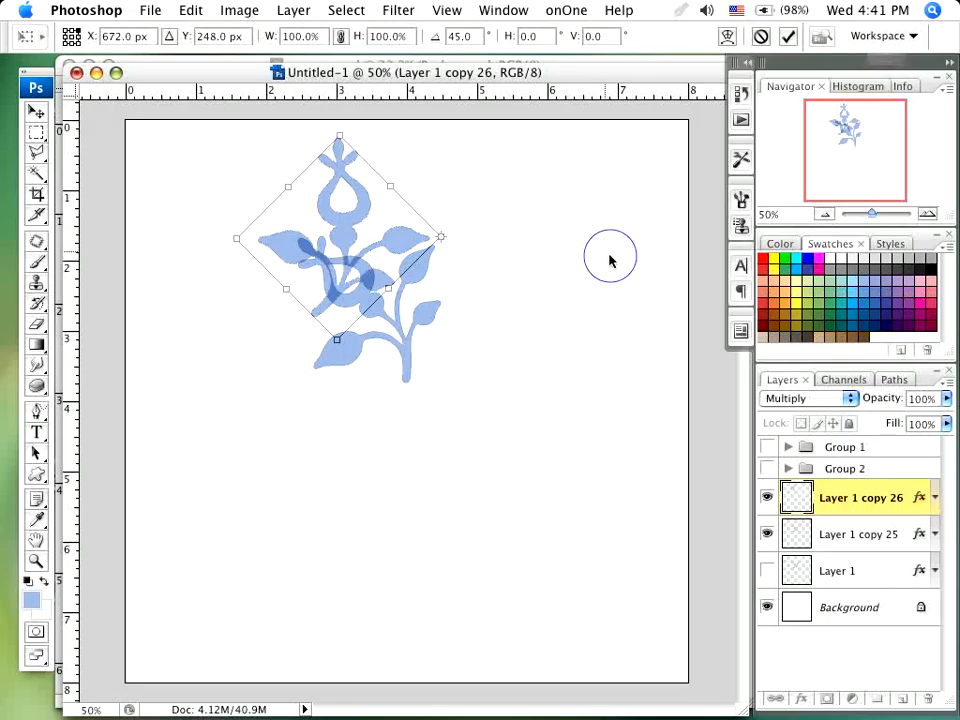
pyautogui.press('Escape')
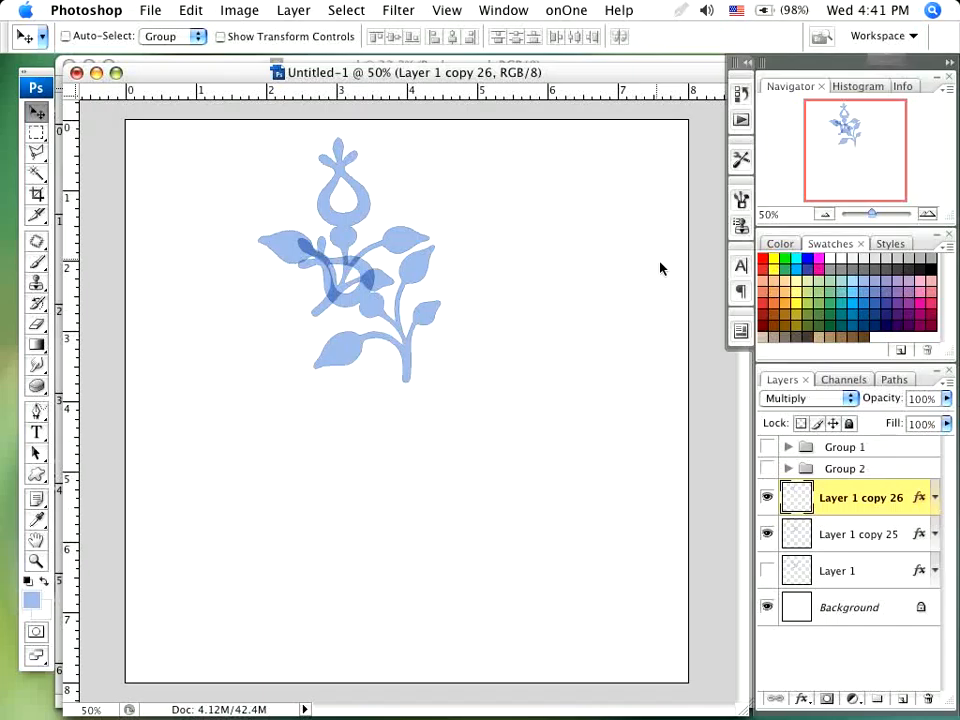
# - Repeat the 45° rotated duplication until eight flowers complete the circle, undoing the surplus copy that overlaps the first flower
pyautogui.press('super+j')
pyautogui.press('super+j')
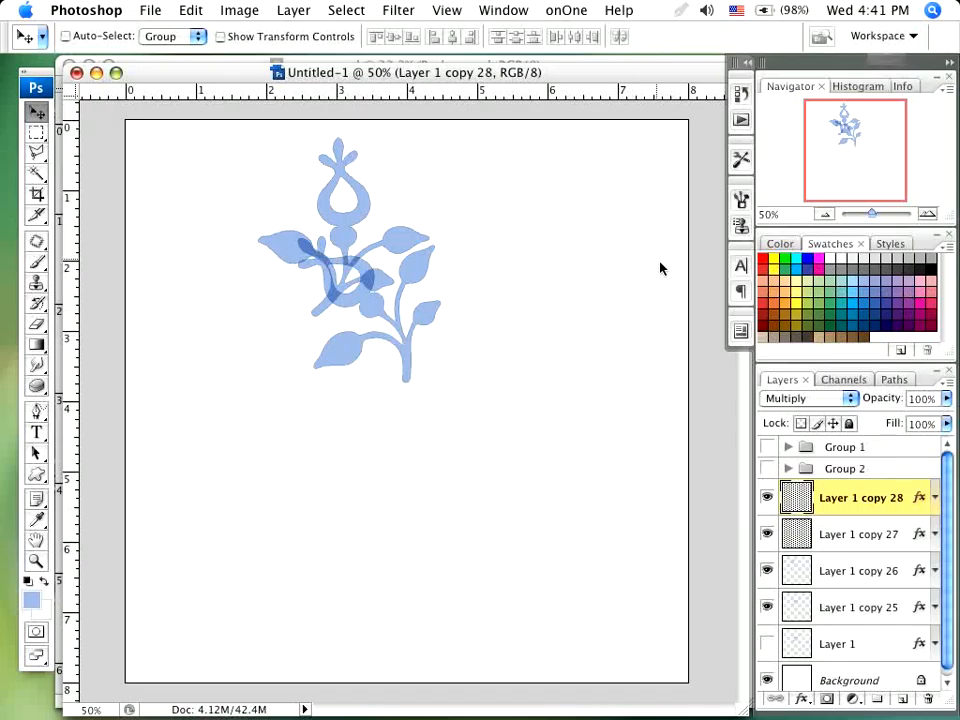
pyautogui.press('super+j')
pyautogui.press('super+j')
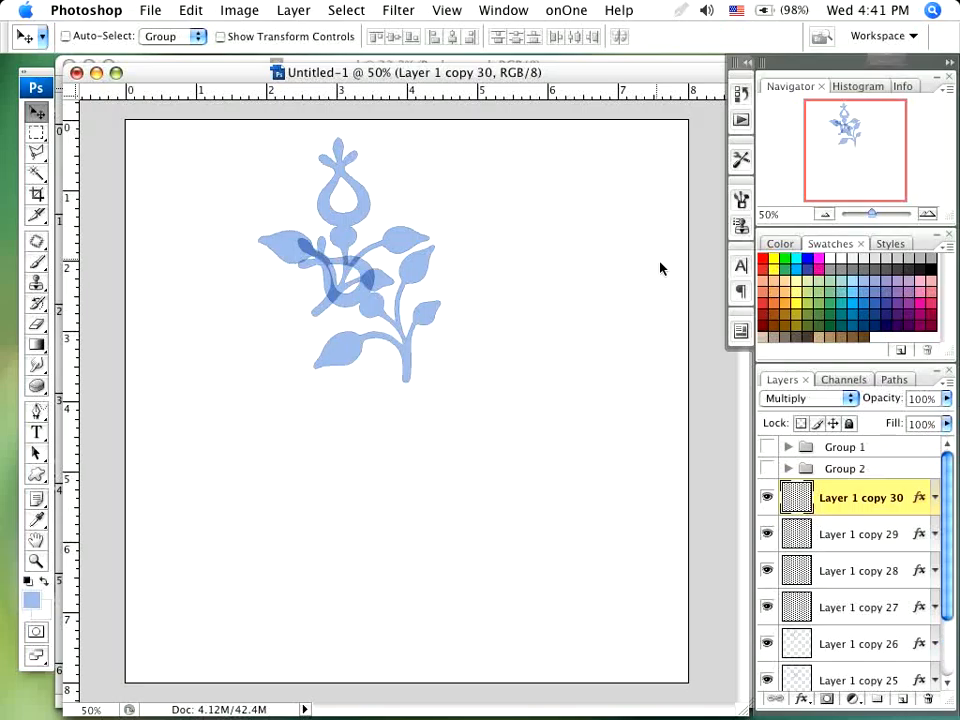
pyautogui.press('super+j')
pyautogui.press('super+j')
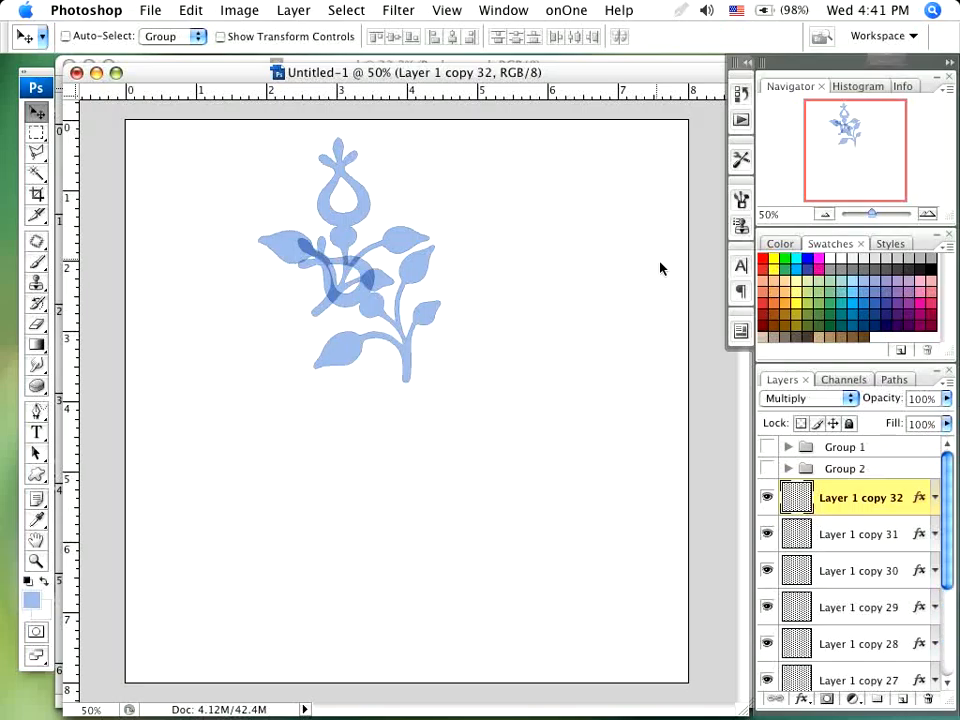
pyautogui.press('super+j')
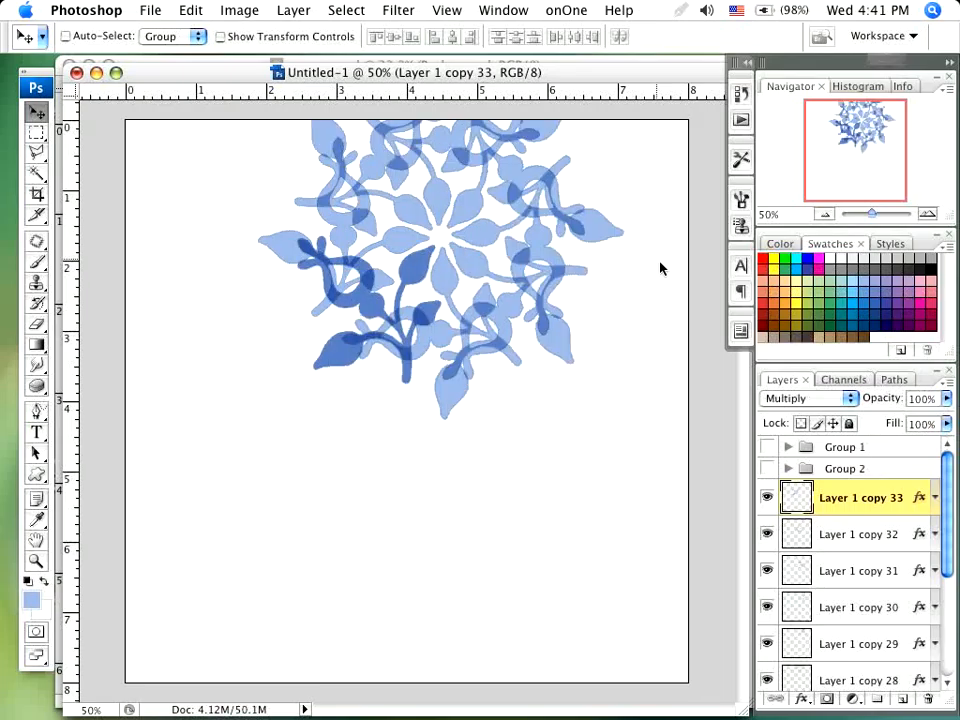
pyautogui.press('super+z')
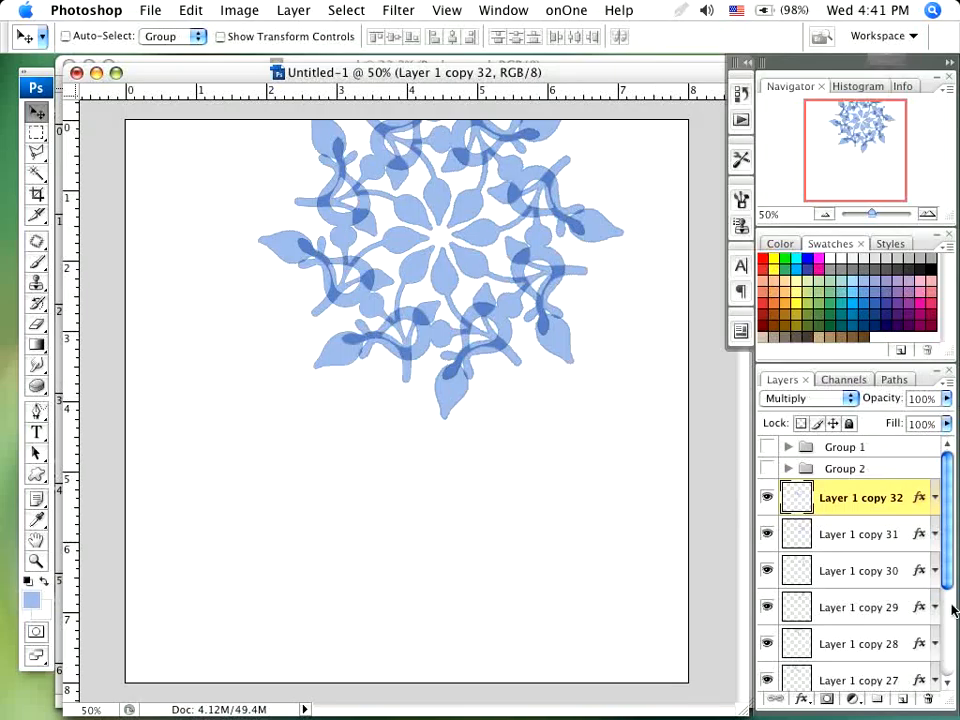
# - Put Layer 1 and its eight flower copies into a new layer group and move that group to about the canvas centre
pyautogui.moveTo(950, 524); pyautogui.dragTo(952, 640)
pyautogui.keyDown('shift'); pyautogui.click(872, 636); pyautogui.keyUp('shift')
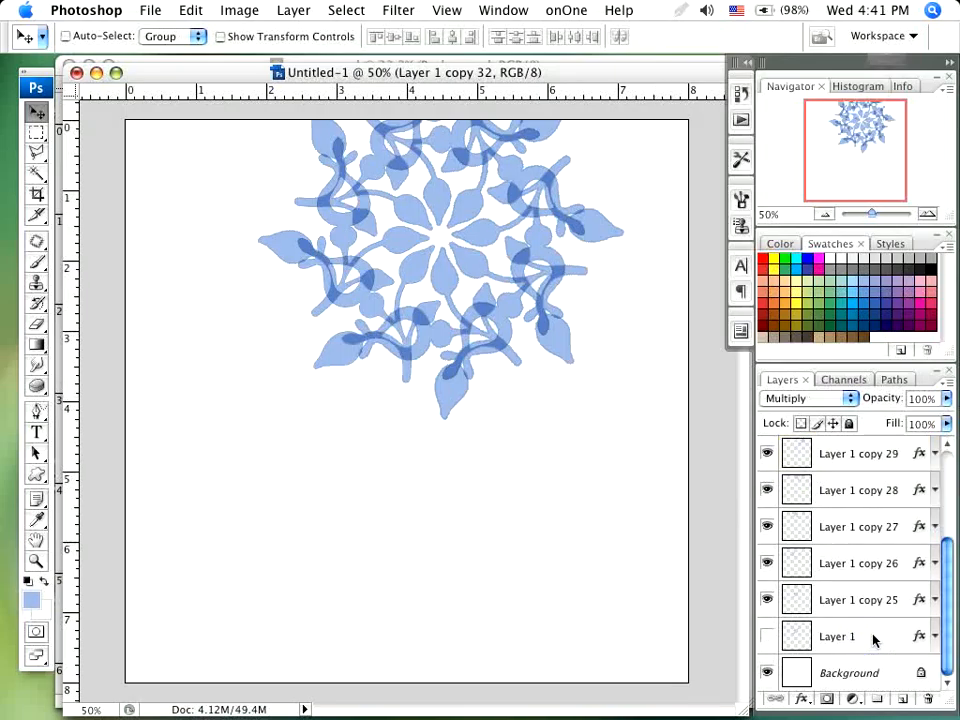
pyautogui.click(878, 700)
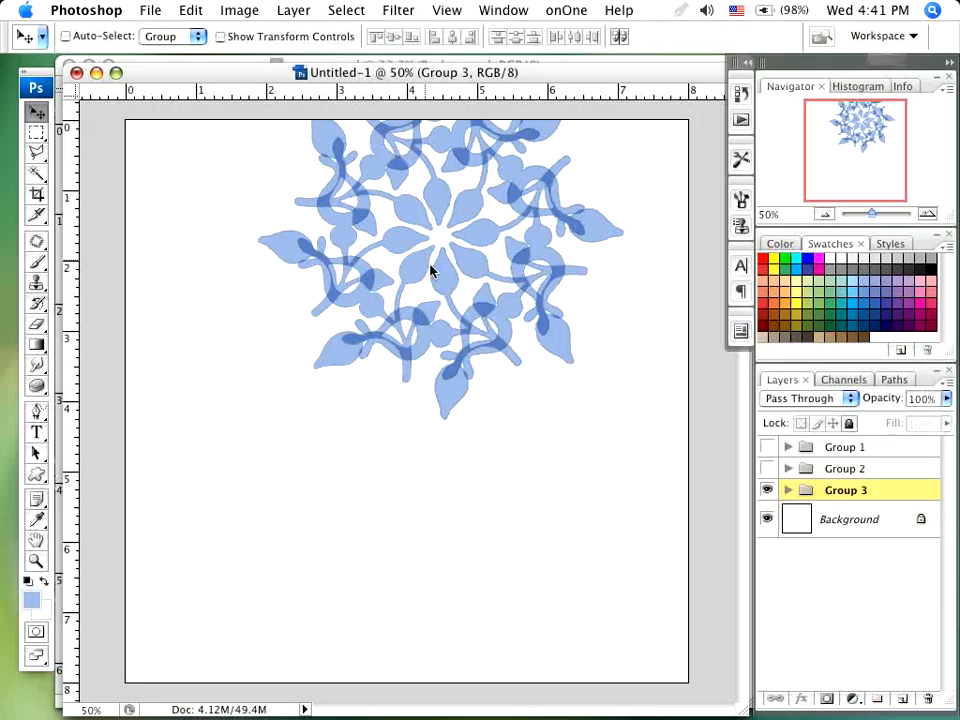
pyautogui.moveTo(396, 458); pyautogui.dragTo(409, 436)
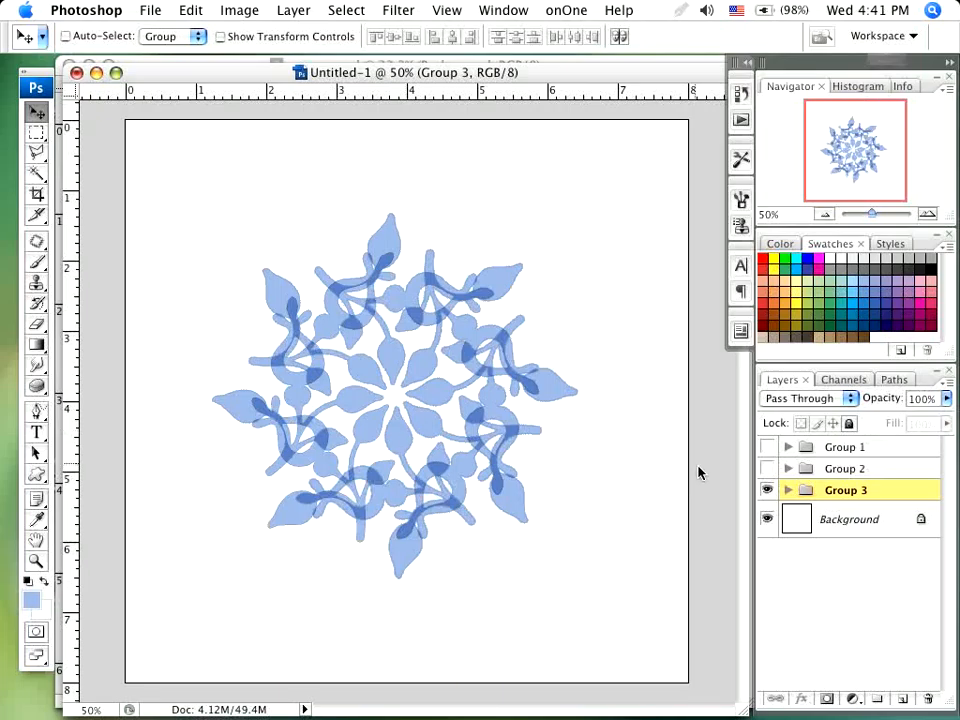
# - Hide Group 3, view Group 2 and Group 1 one at a time, and leave all three groups hidden
pyautogui.click(766, 490)
pyautogui.click(767, 469)
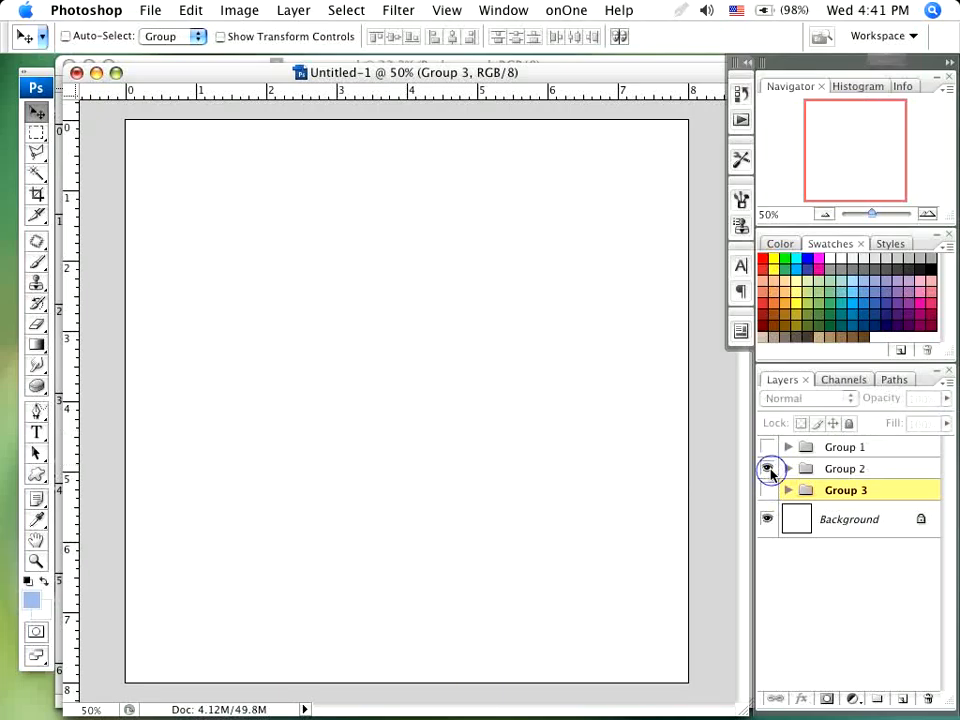
pyautogui.click(769, 469)
pyautogui.click(768, 447)
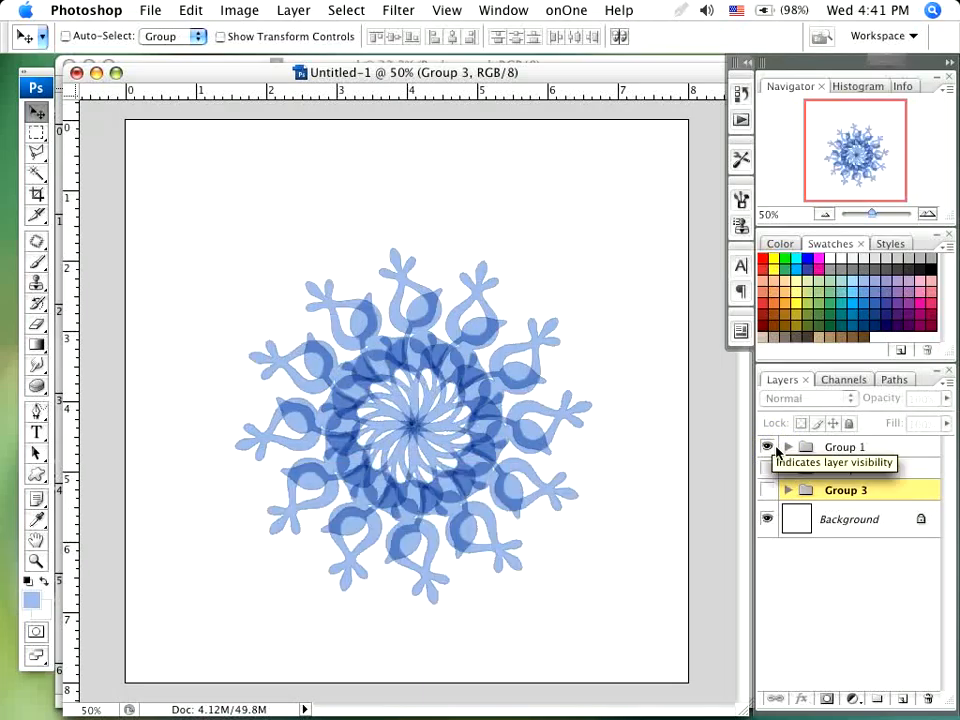
pyautogui.click(776, 450)
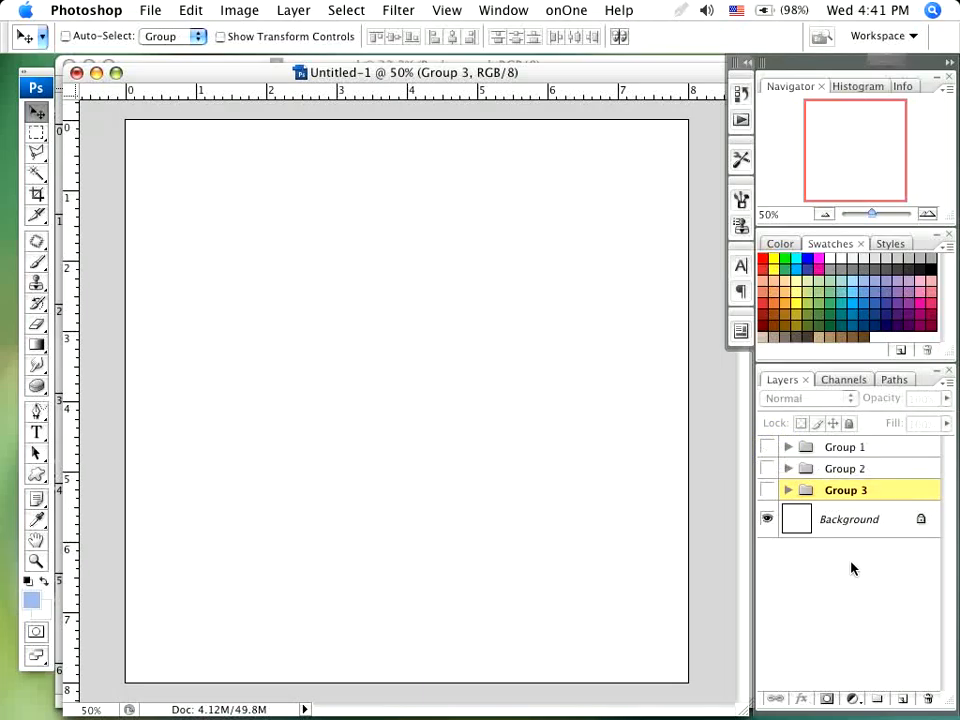
# - Add a new layer directly above Group 3 and set its blend mode to Multiply
pyautogui.click(907, 698)
pyautogui.click(835, 398)
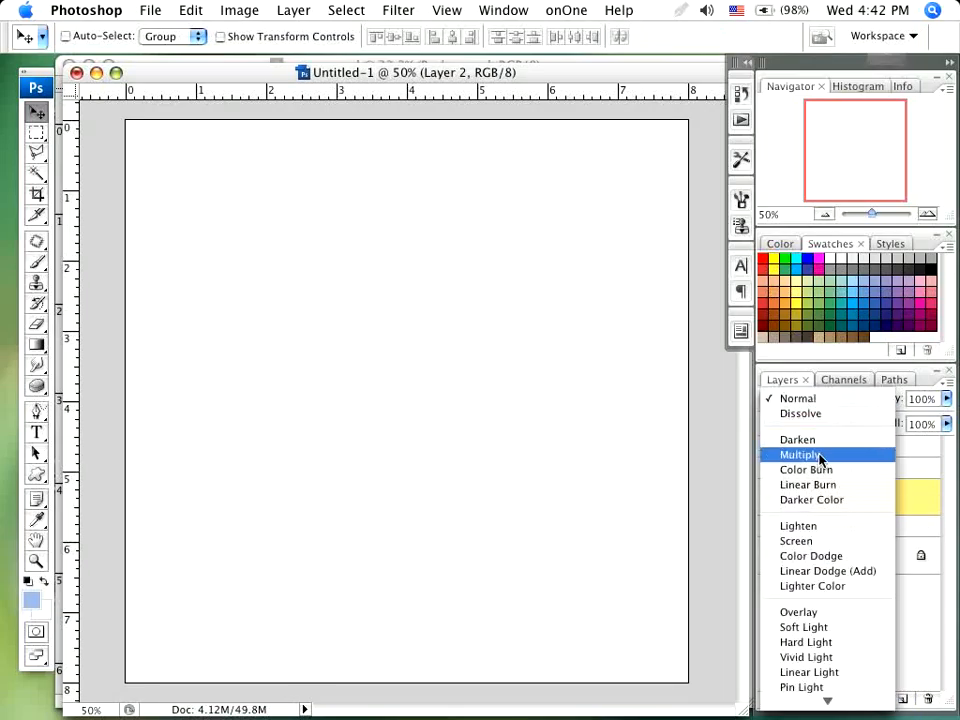
pyautogui.click(818, 455)
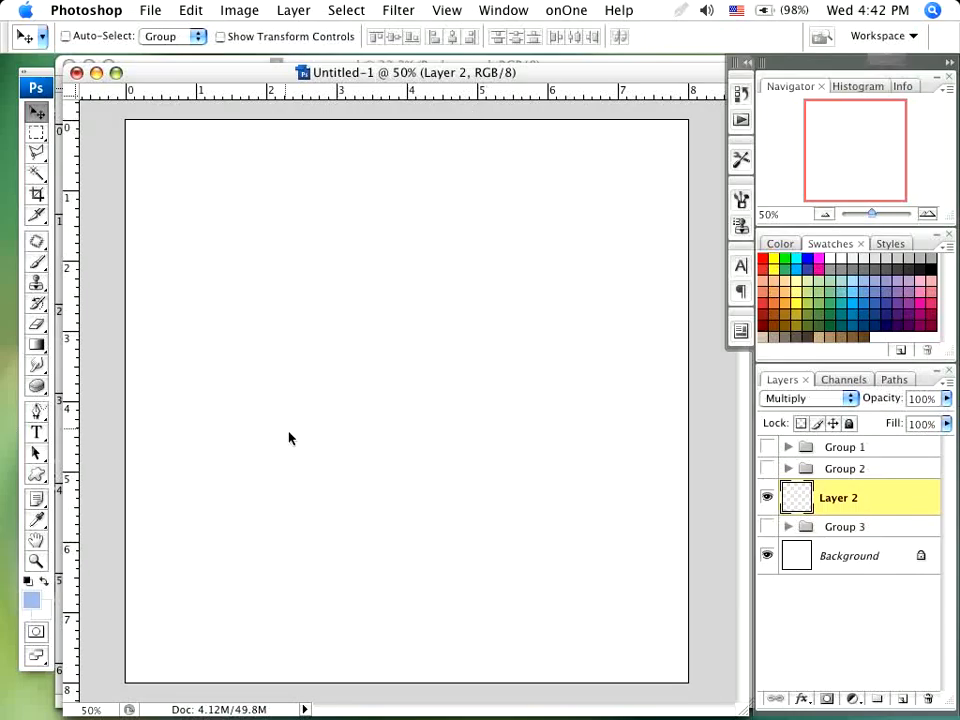
# - Choose the thin looping ribbon flourish from the ornament shapes for the Custom Shape tool
pyautogui.press('u')
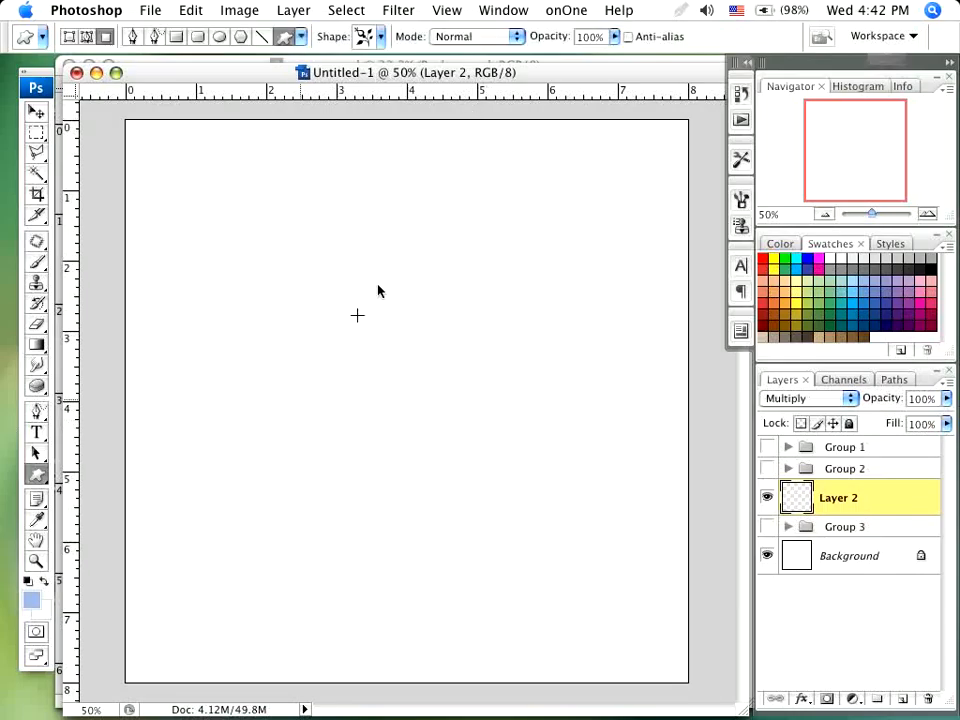
pyautogui.click(381, 36)
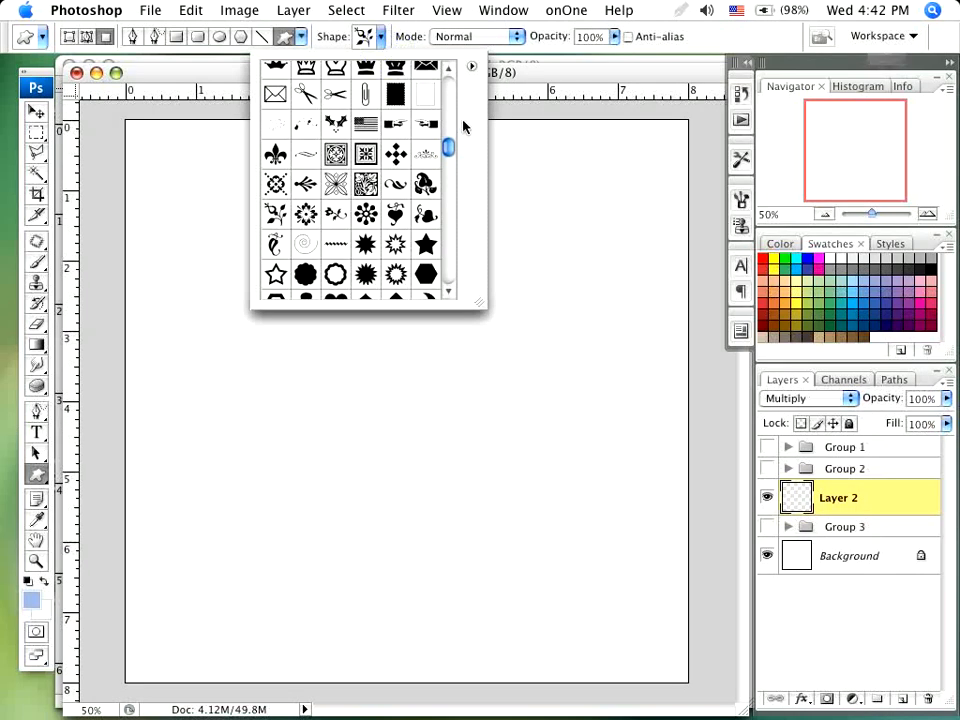
pyautogui.moveTo(449, 147); pyautogui.dragTo(450, 221)
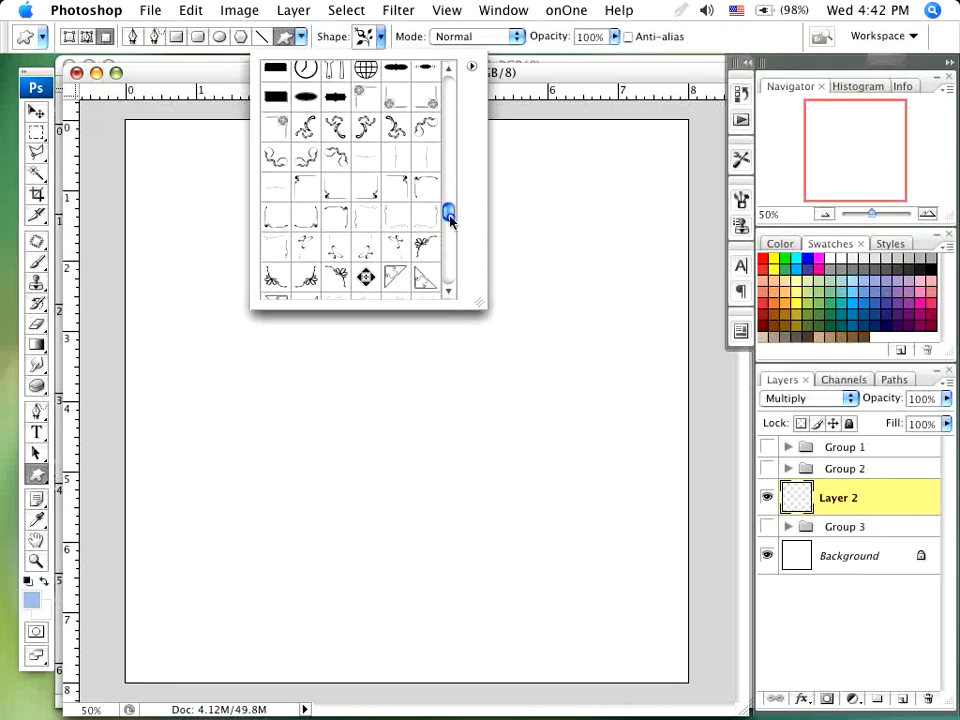
pyautogui.click(309, 248)
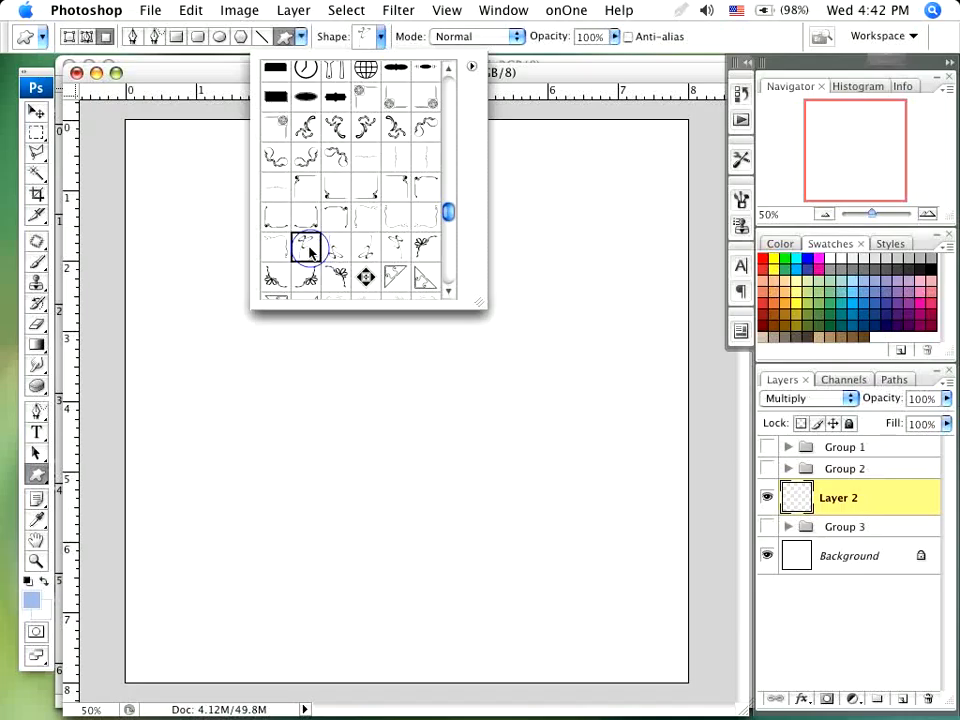
pyautogui.click(720, 33)
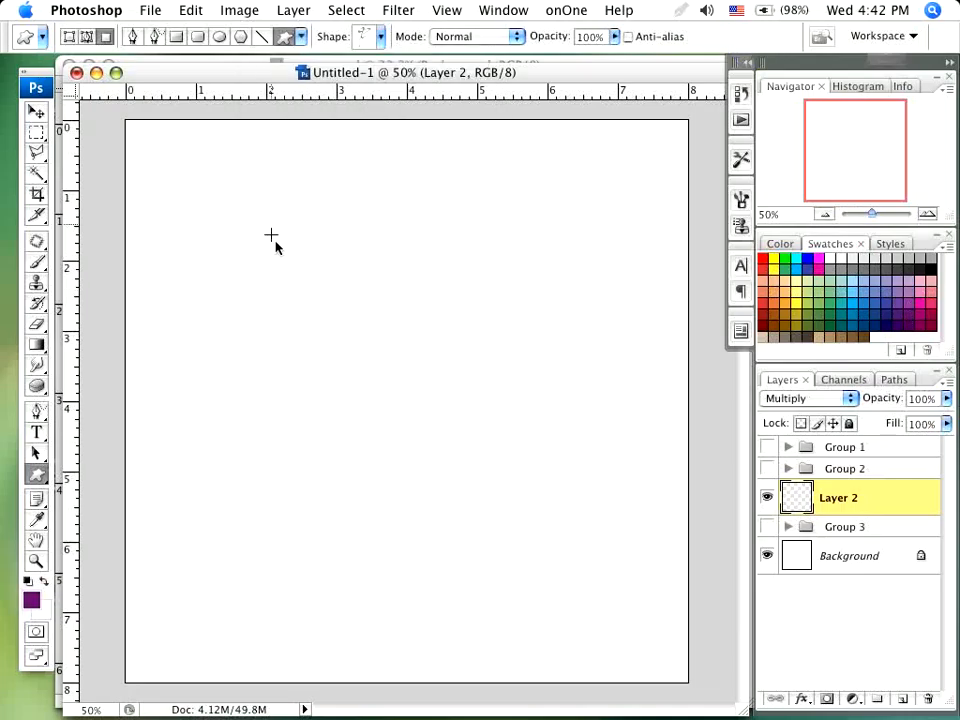
# - Draw the flourish in purple on Layer 2 and move it so its centre sits at about X 644 px, Y 390 px
pyautogui.click(894, 306)
pyautogui.moveTo(367, 262); pyautogui.dragTo(428, 369)
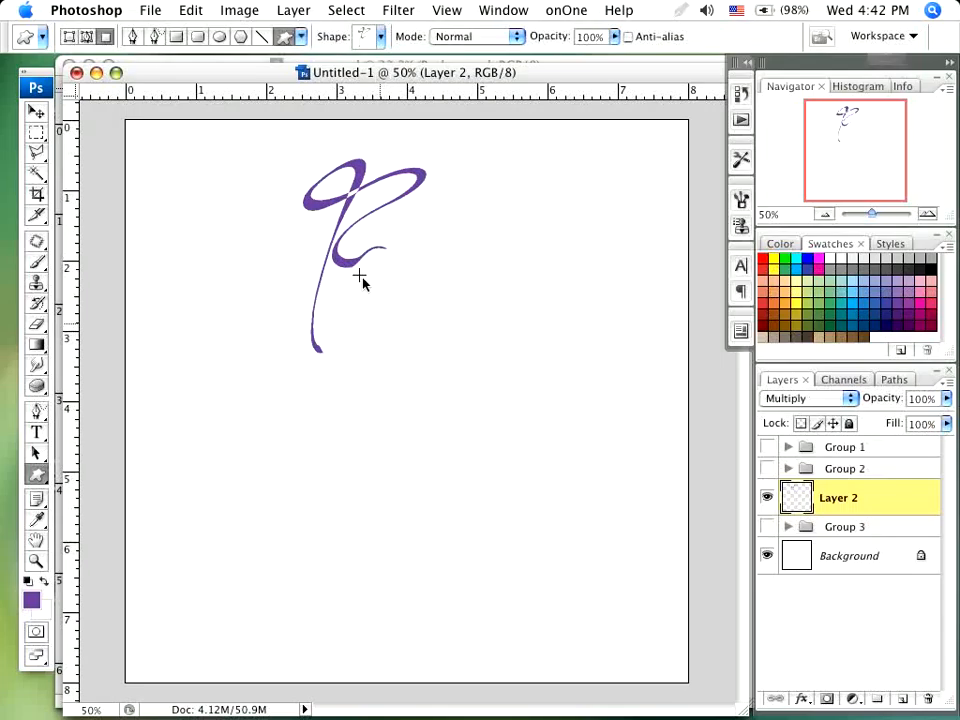
pyautogui.press('v')
pyautogui.moveTo(335, 249); pyautogui.dragTo(397, 296)
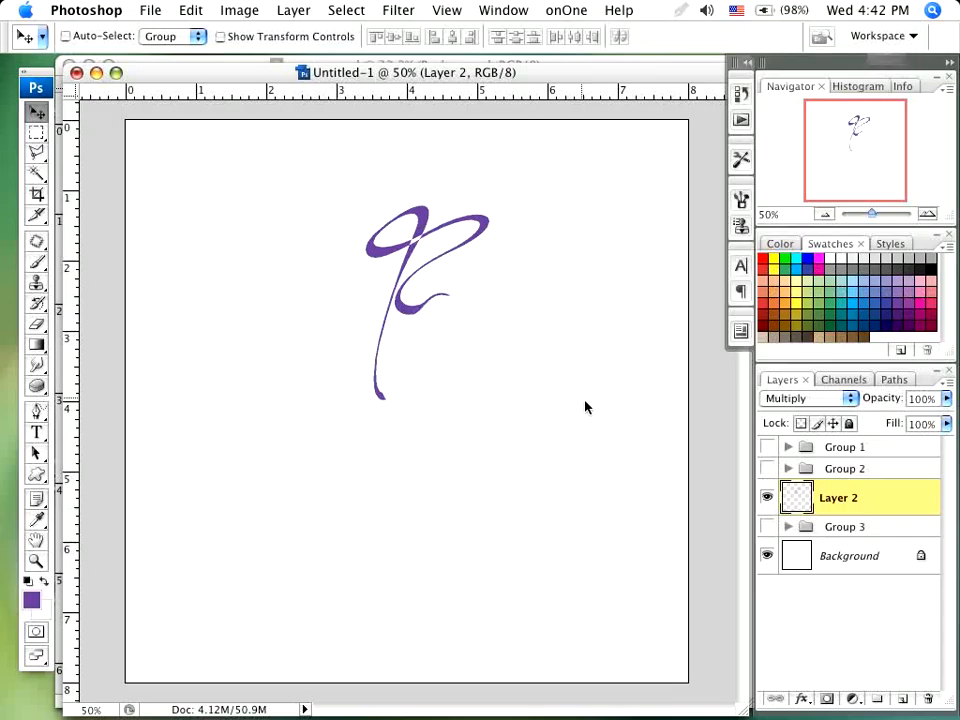
# - Free-transform a copy of the flourish, rotating it 30° clockwise around its lower-left corner (X 512 px, Y 598 px)
pyautogui.press('super+t')
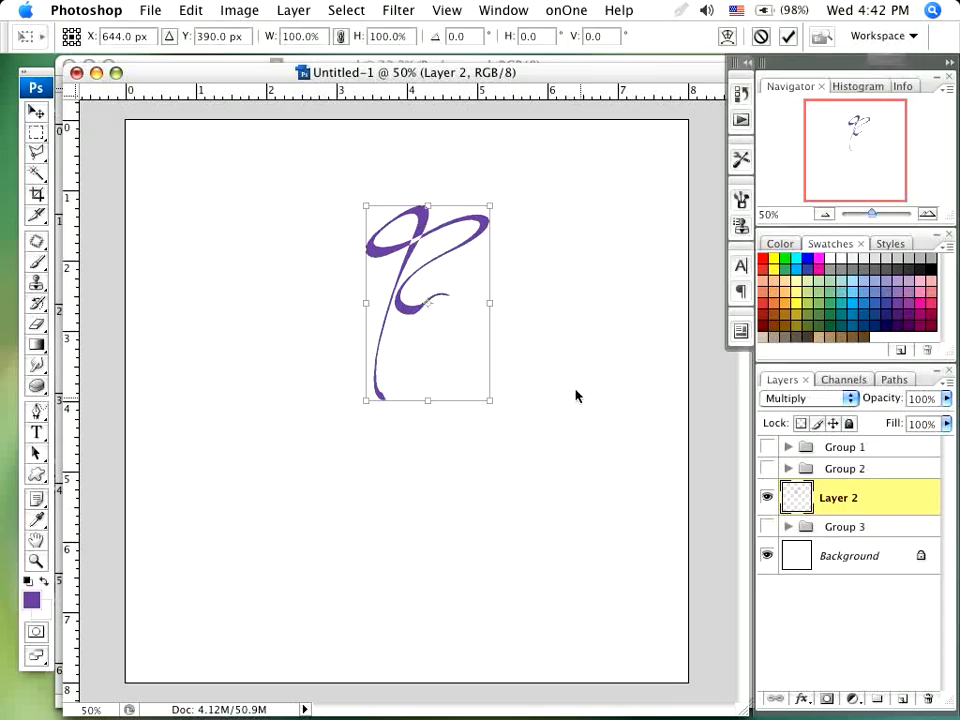
pyautogui.moveTo(429, 305); pyautogui.dragTo(367, 401)
pyautogui.moveTo(564, 204); pyautogui.dragTo(603, 263)
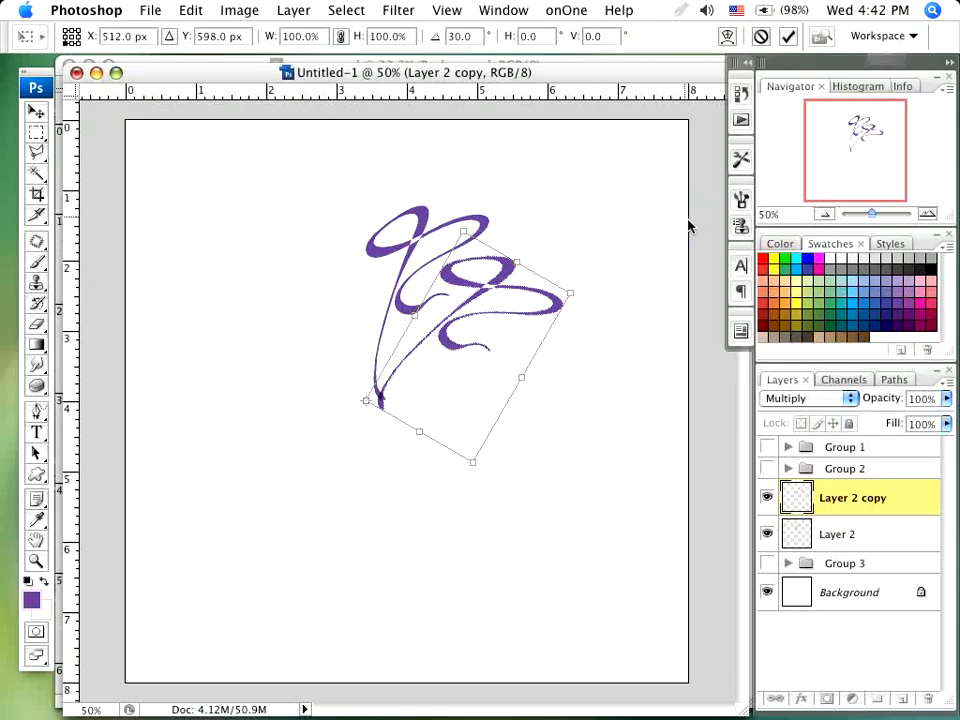
pyautogui.press('Return')
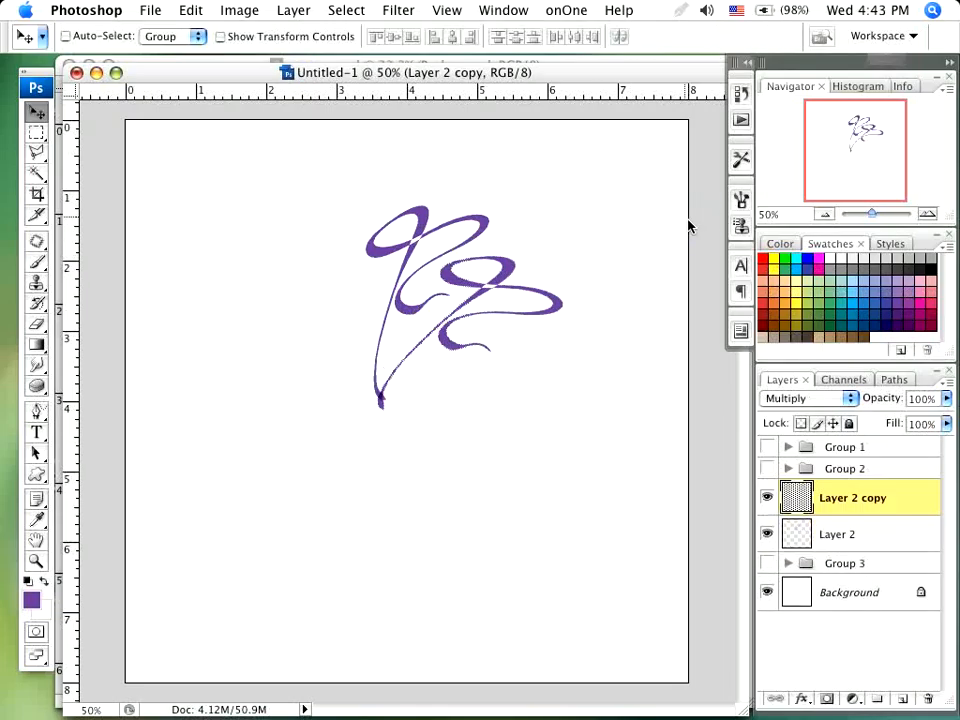
# - Repeat the 30° rotated duplication until twelve flourishes complete the circle
pyautogui.press('super+j')
pyautogui.press('super+j')
pyautogui.press('super+j')
pyautogui.press('super+j')
pyautogui.press('super+shift+alt+t')
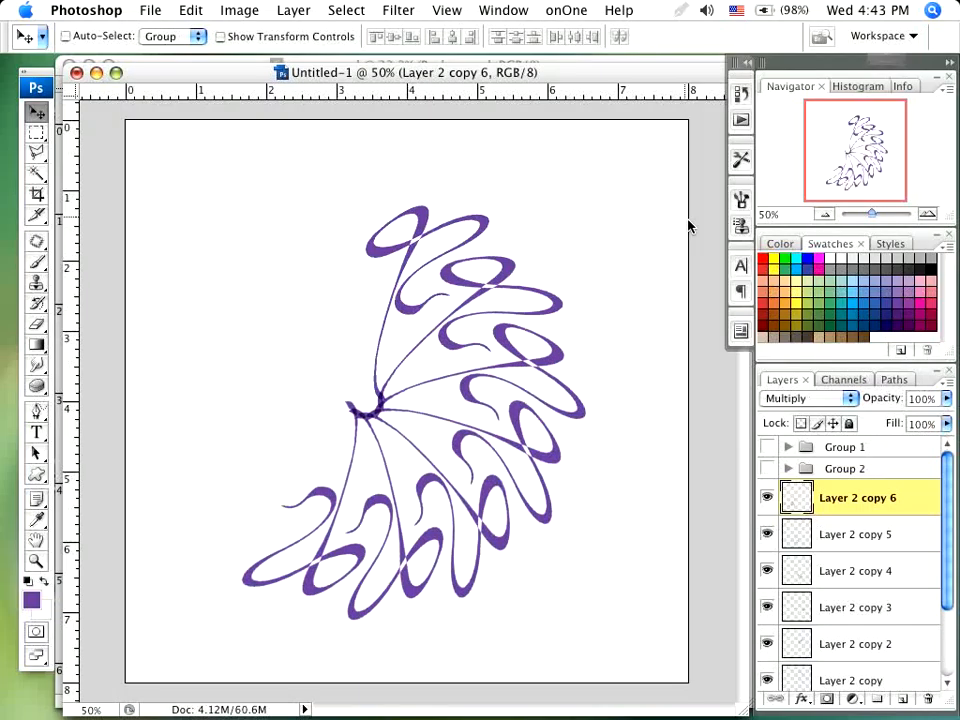
pyautogui.press('super+shift+alt+t')
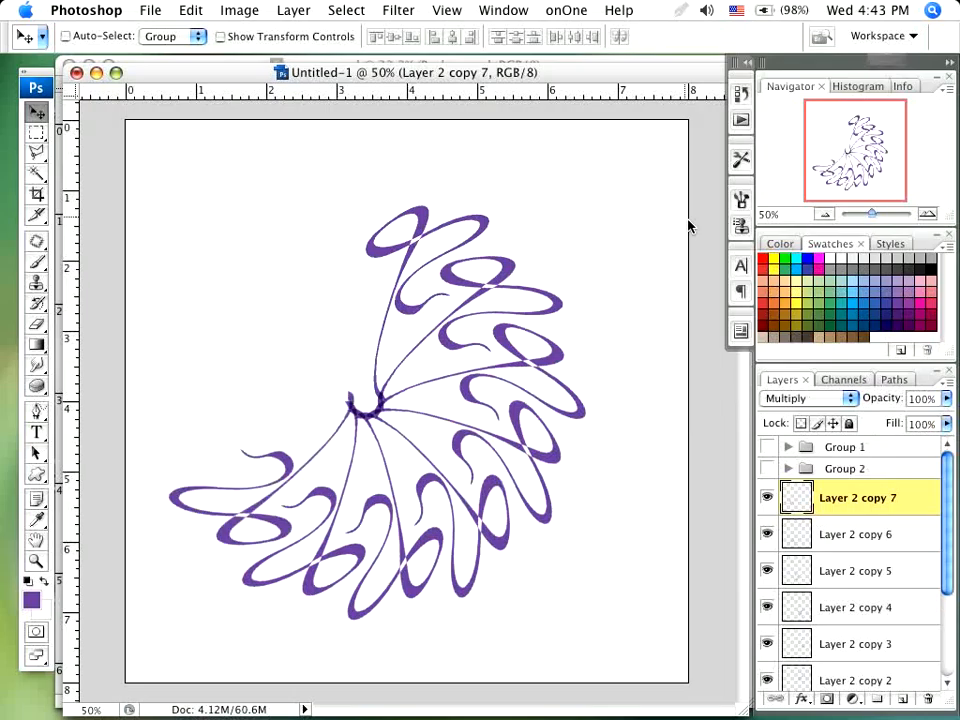
pyautogui.press('super+shift+alt+t')
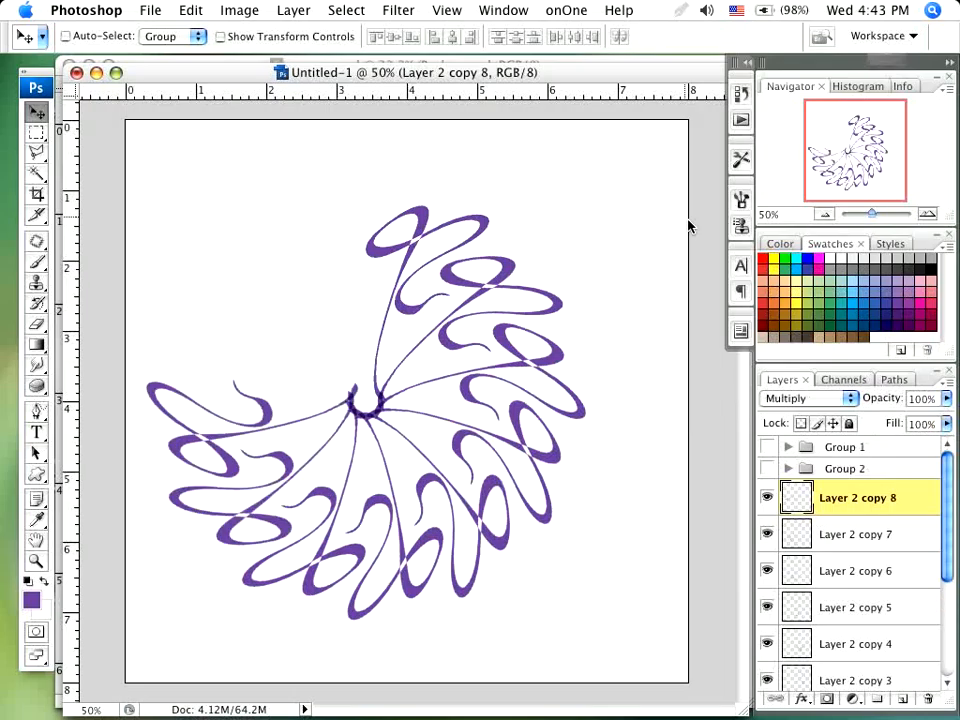
pyautogui.press('super+shift+alt+t')
pyautogui.press('super+shift+alt+t')
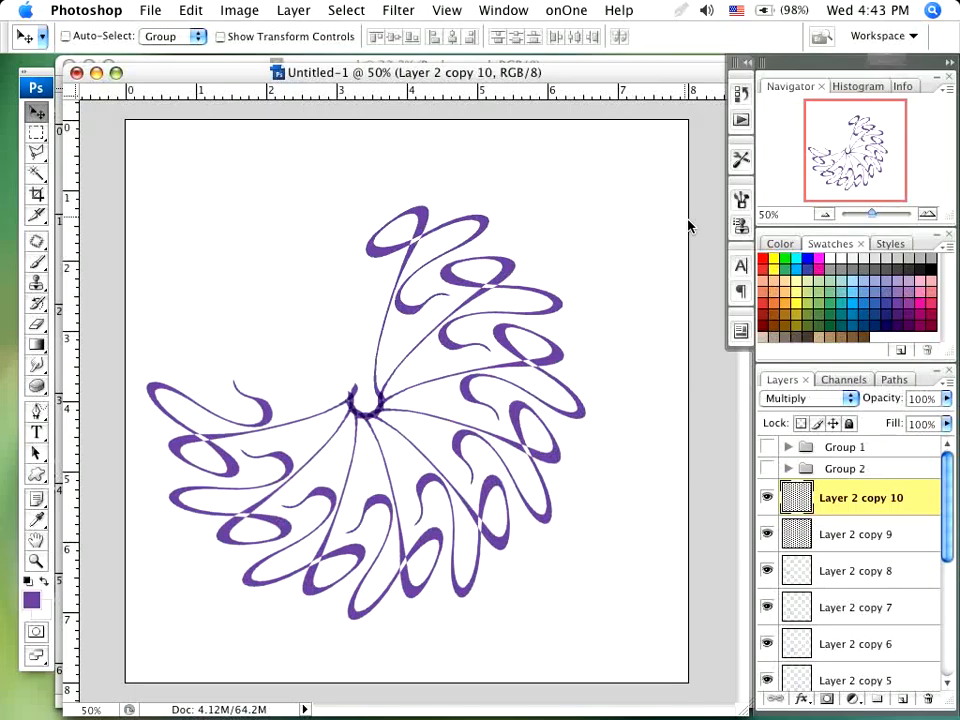
pyautogui.press('super+shift+alt+t')
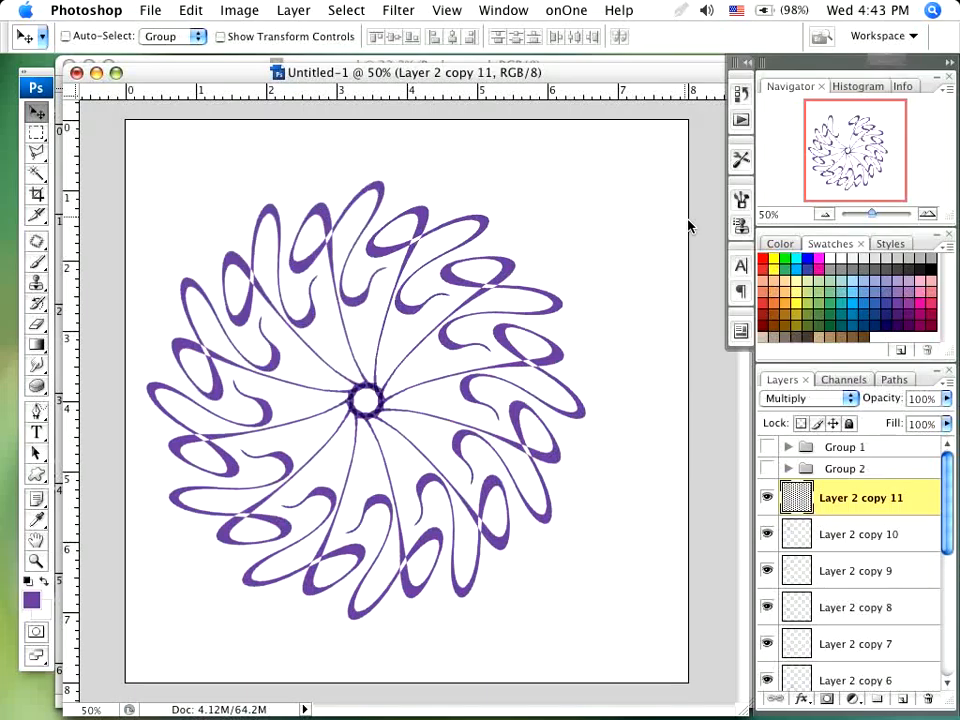